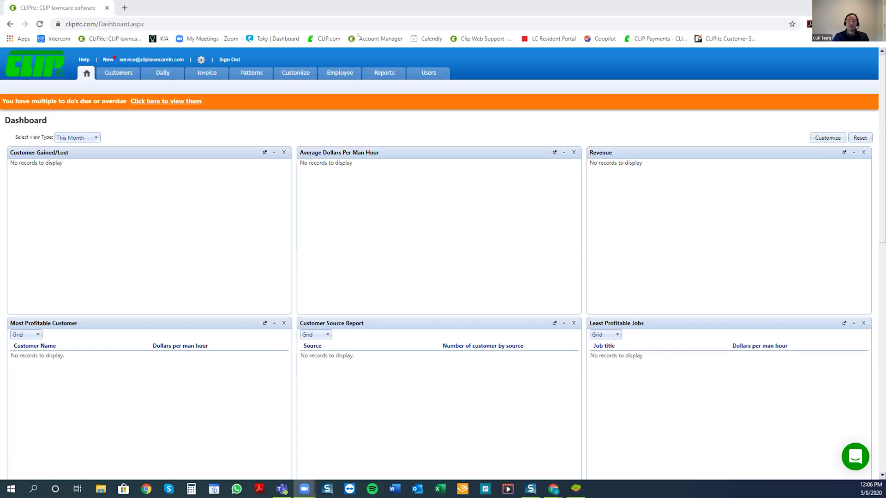
# Open the list of users, view the first user's permissions, and close that record without changes
pyautogui.click(360, 38)
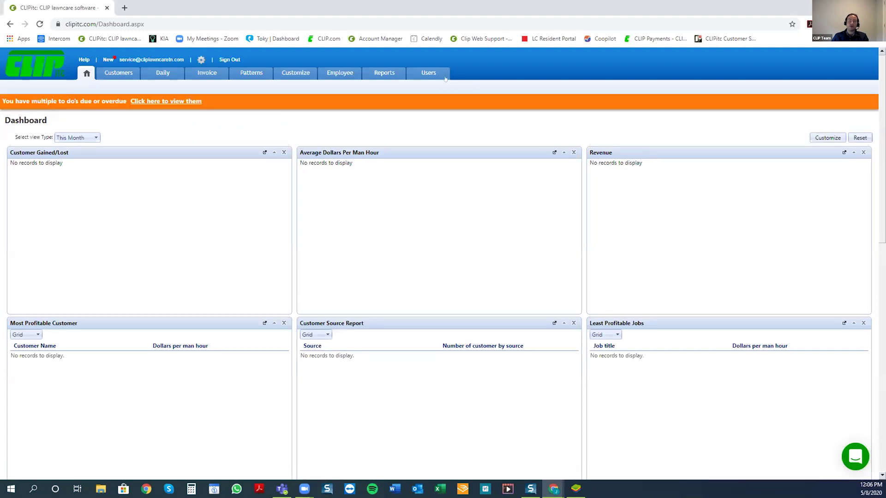
pyautogui.click(425, 72)
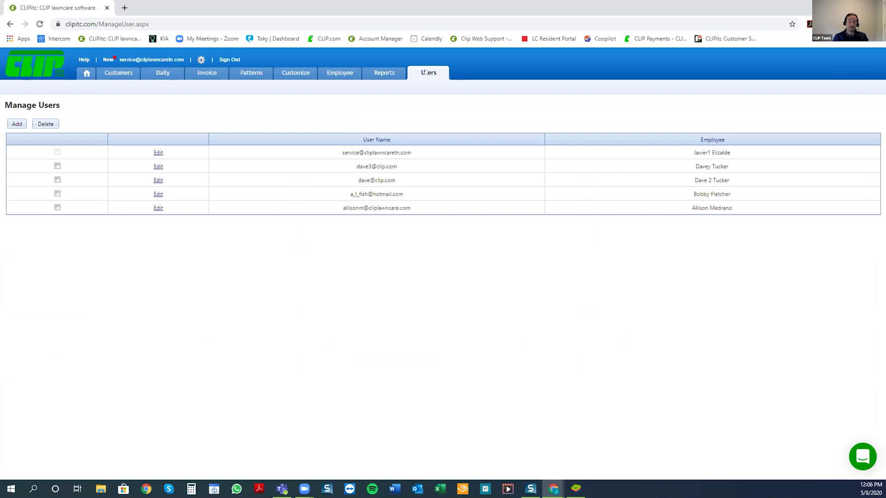
pyautogui.click(153, 153)
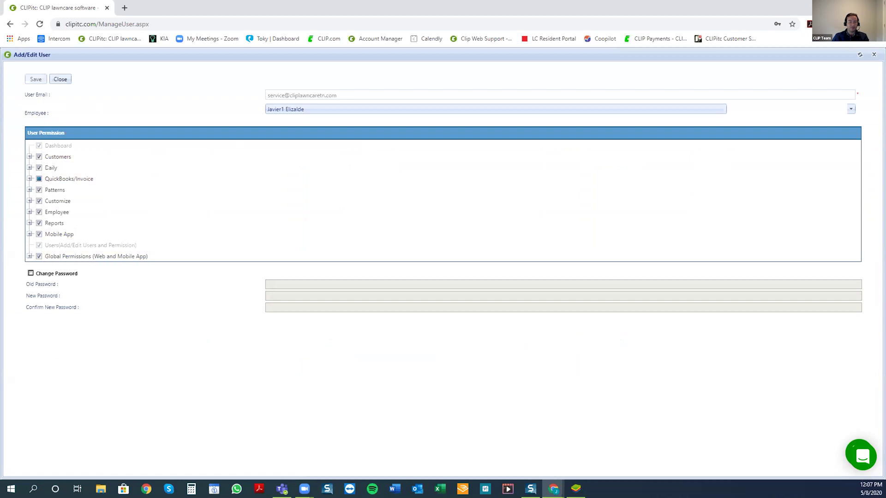
pyautogui.click(61, 79)
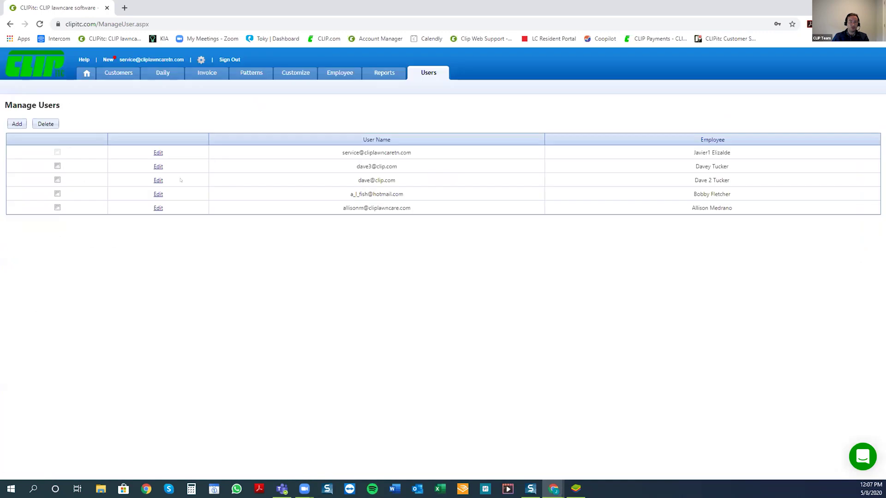
# Open the fourth user's record and review its Mobile App permissions, including Add/Edit Crew Members and Customer Job Contact Information
pyautogui.click(157, 194)
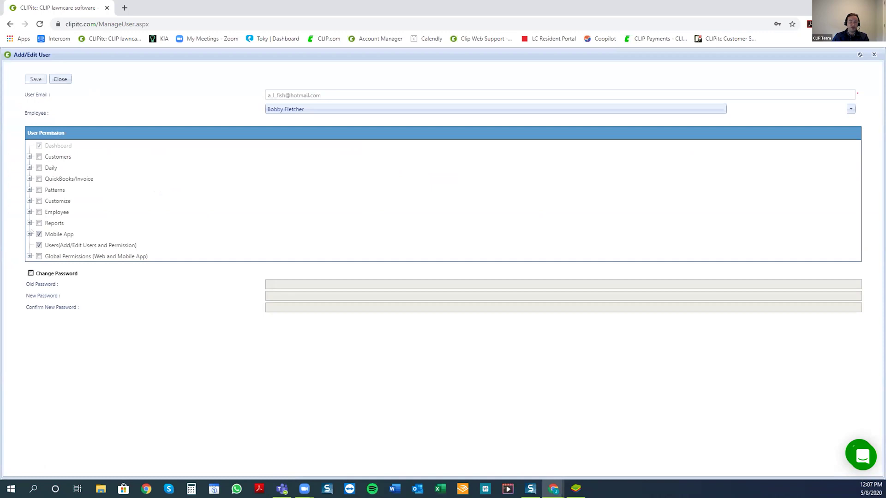
pyautogui.click(28, 234)
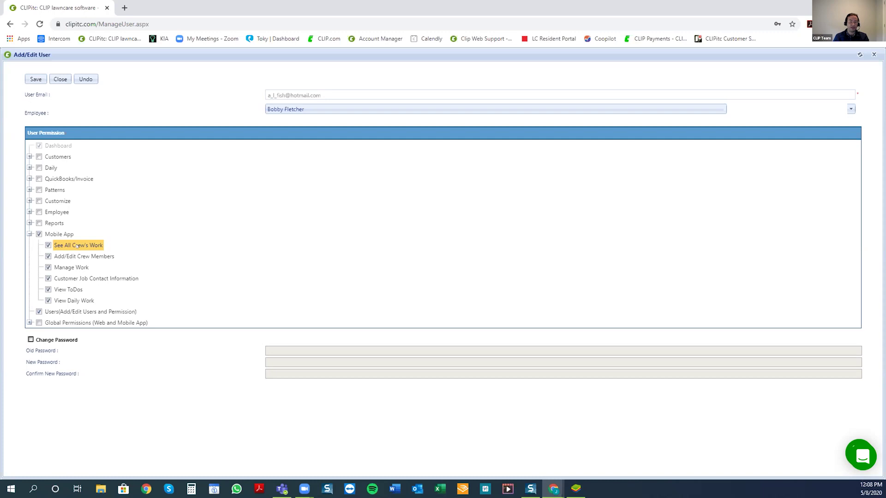
pyautogui.click(75, 255)
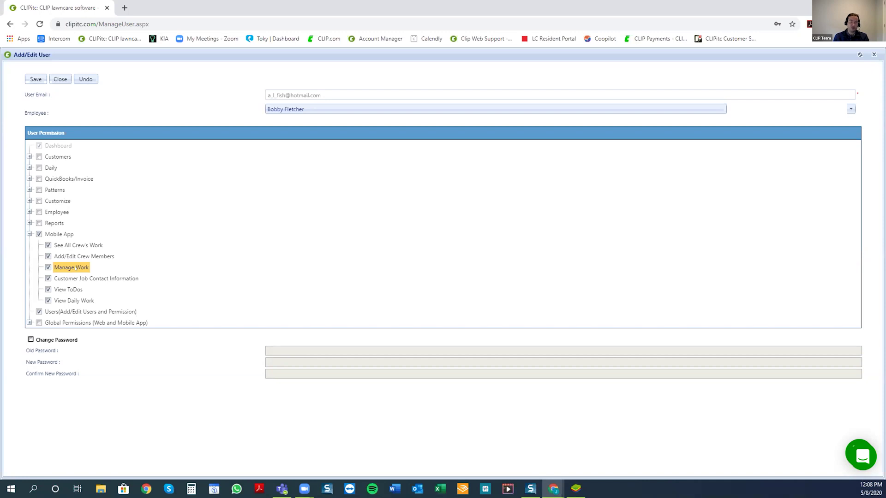
pyautogui.click(77, 279)
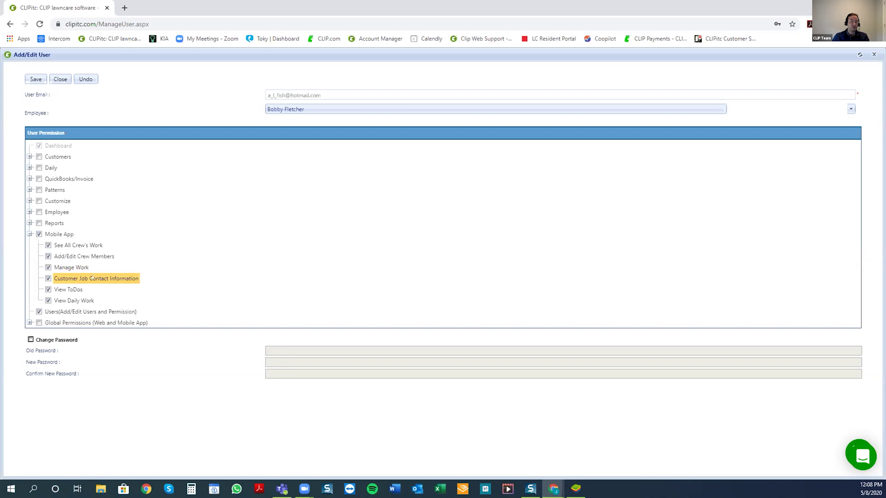
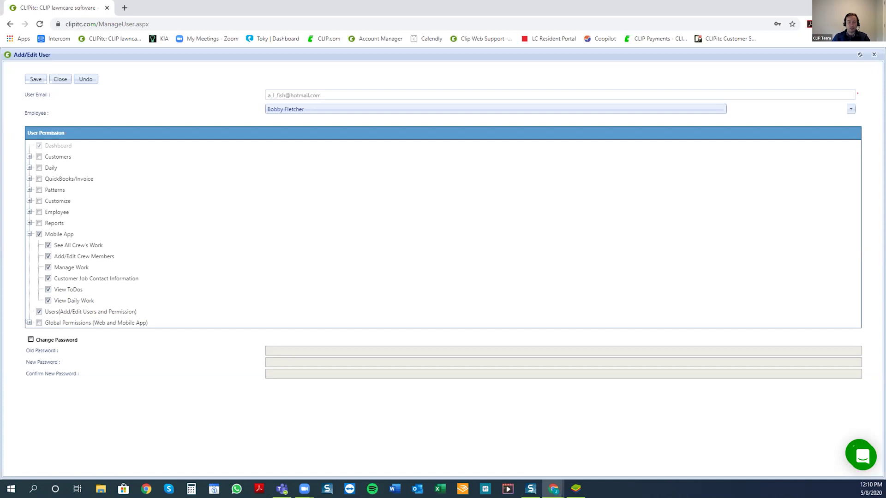
# Leave Show Job Charge and Material Charge unticked under the user's Global Permissions, save the user and close the record
pyautogui.click(29, 322)
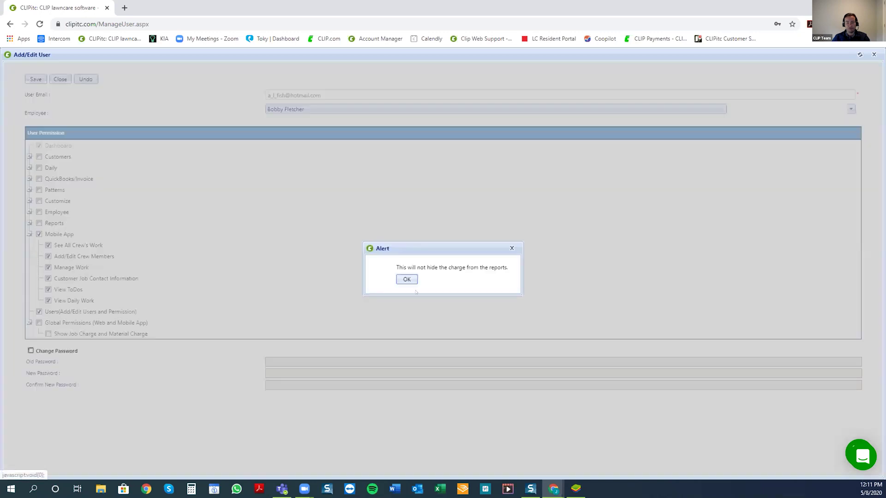
pyautogui.click(407, 279)
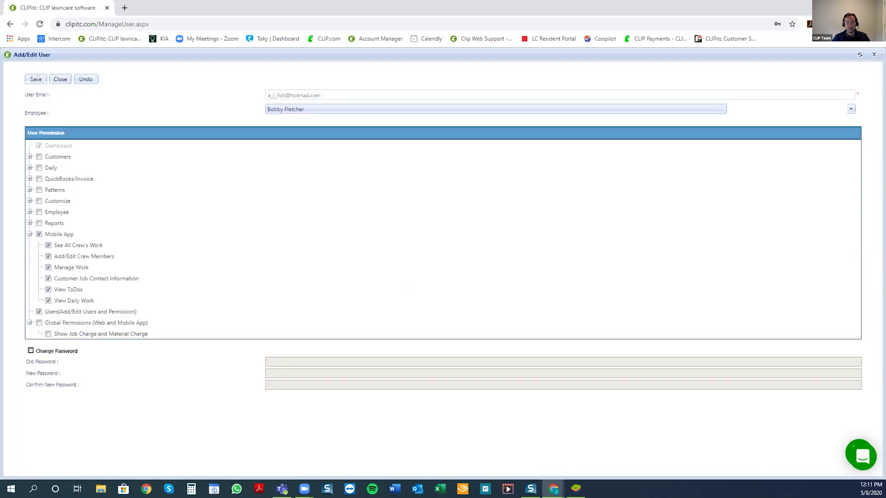
pyautogui.click(36, 79)
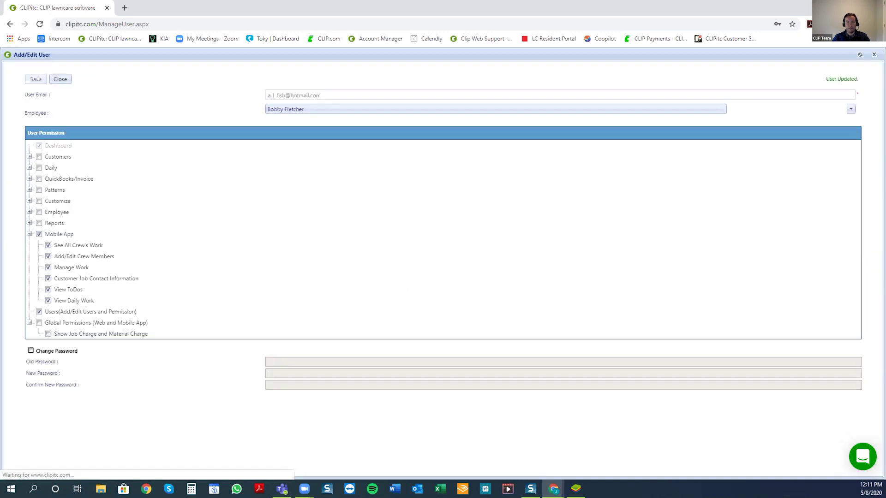
pyautogui.click(61, 79)
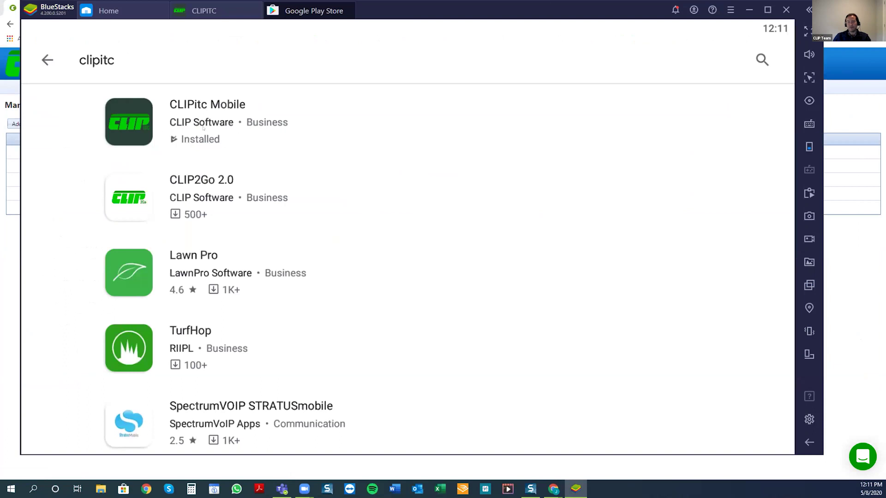
# In BlueStacks, view the CLIPitc Mobile store listing, switch to the CLIPITC app and enlarge the emulator window
pyautogui.click(135, 112)
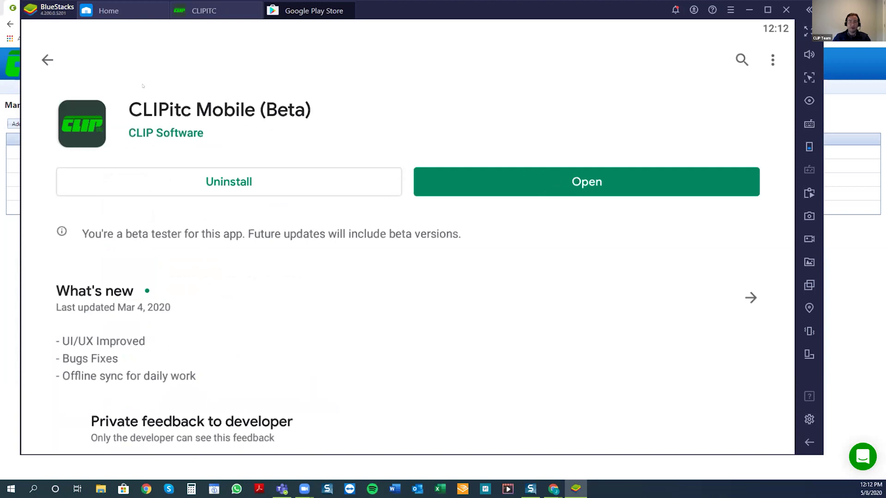
pyautogui.click(217, 11)
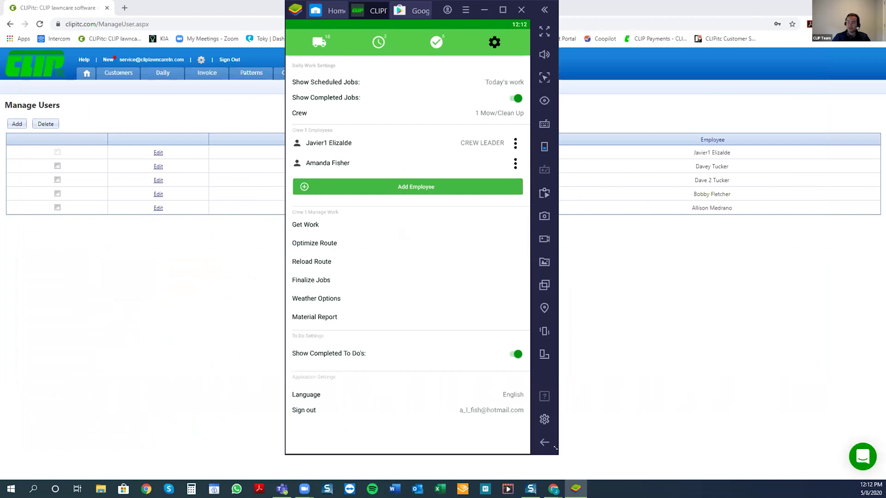
pyautogui.moveTo(555, 447); pyautogui.dragTo(580, 480)
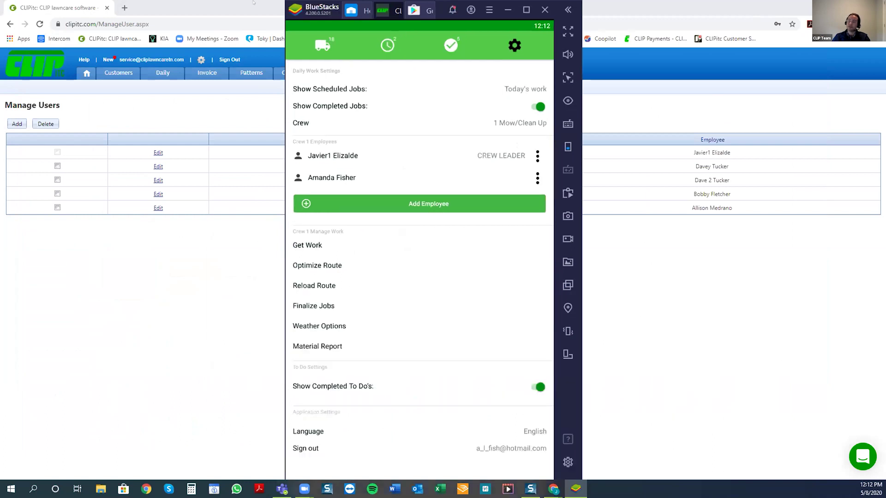
# Show the scheduled jobs for the picked date May 7, 2020, and return the setting to Today's work
pyautogui.moveTo(152, 84)
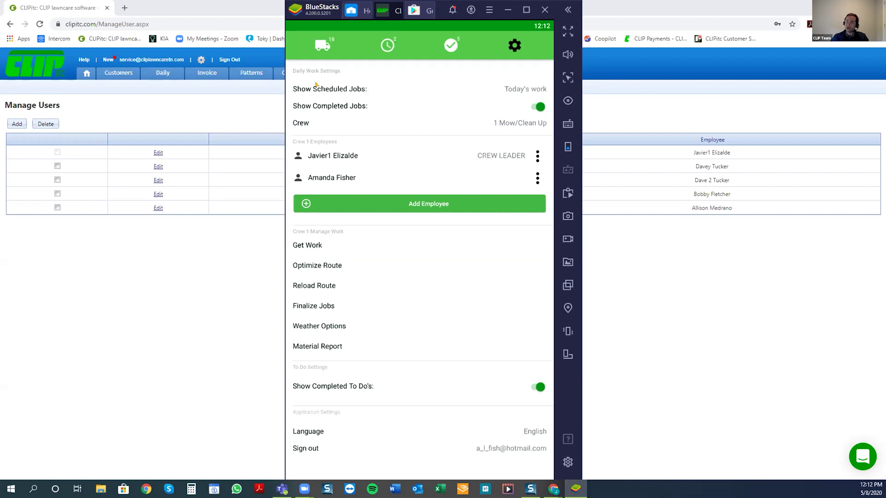
pyautogui.click(520, 90)
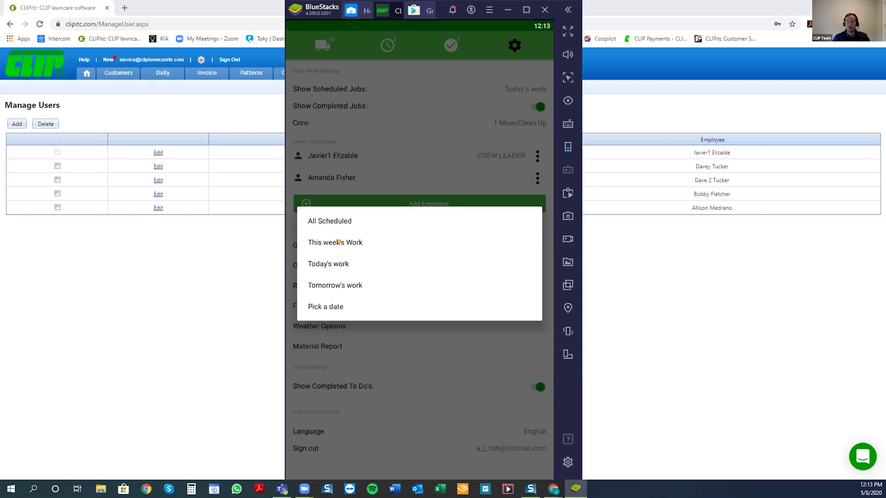
pyautogui.click(323, 307)
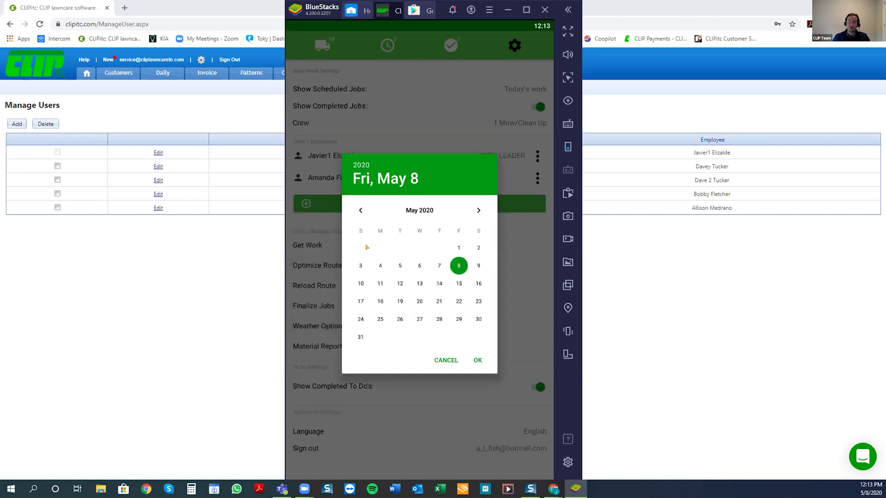
pyautogui.click(436, 265)
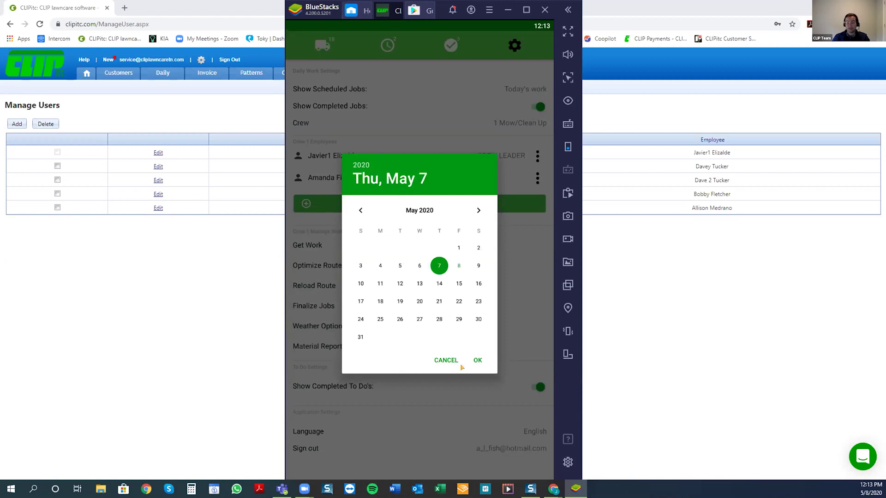
pyautogui.click(477, 359)
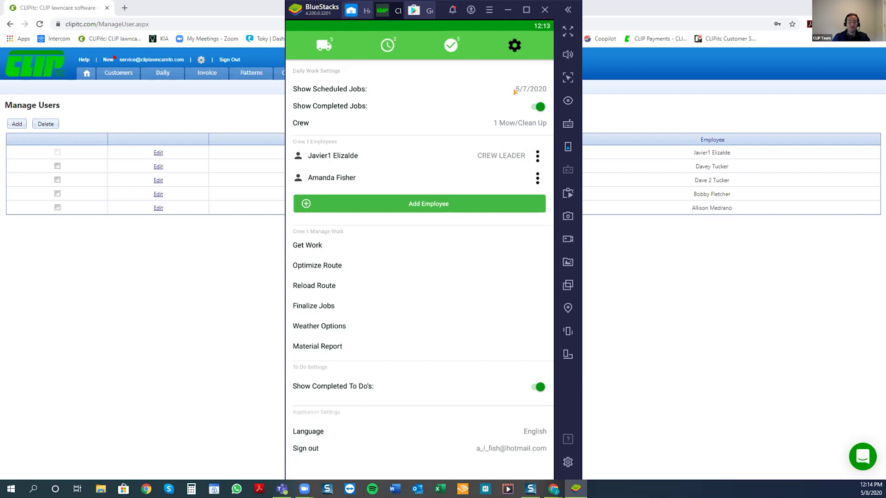
pyautogui.click(515, 88)
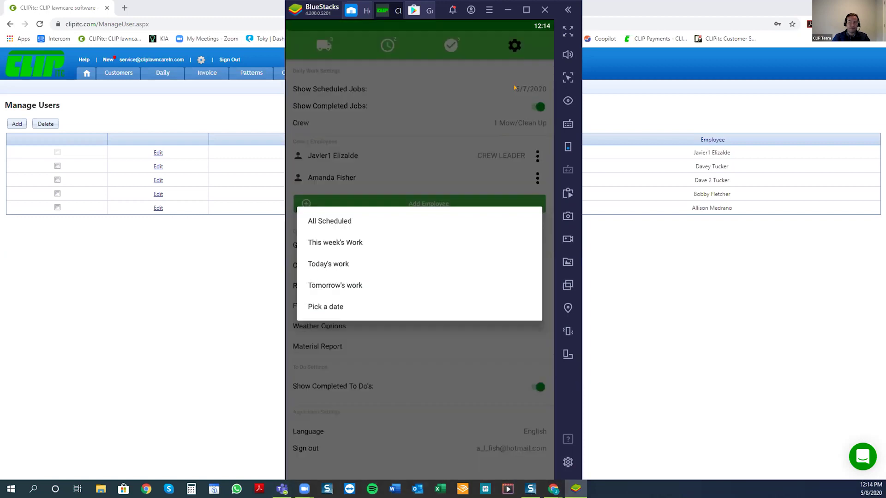
pyautogui.click(329, 264)
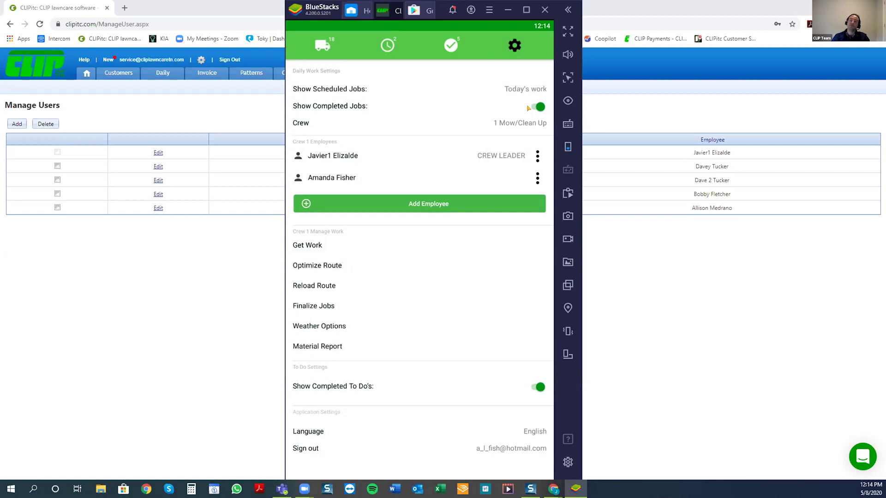
# Switch the scheduled jobs setting to All Scheduled and restore it to Today's work
pyautogui.click(520, 86)
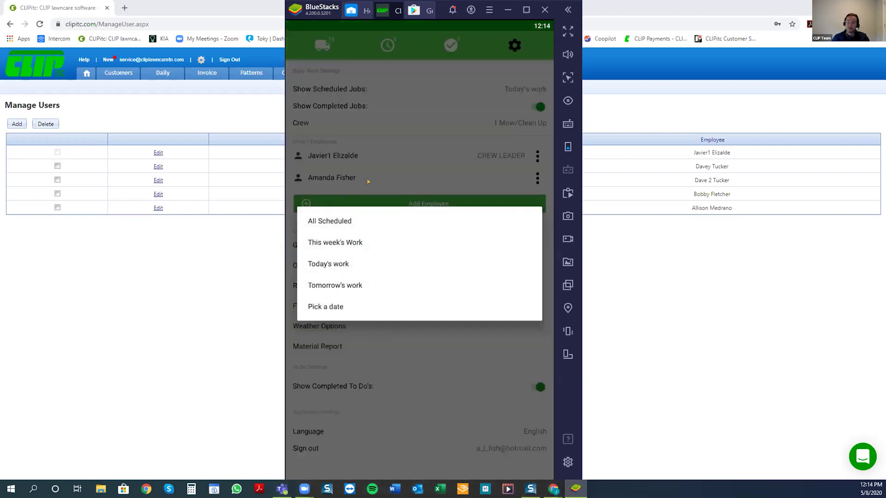
pyautogui.click(327, 220)
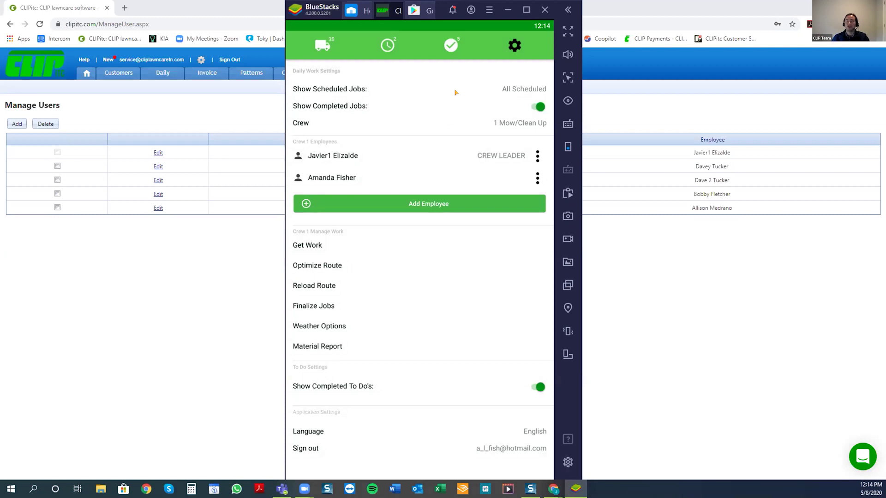
pyautogui.click(528, 88)
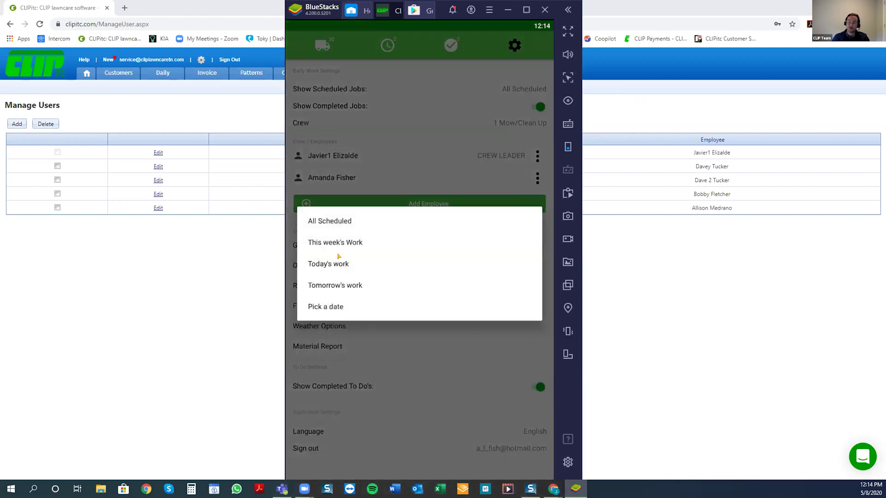
pyautogui.click(328, 264)
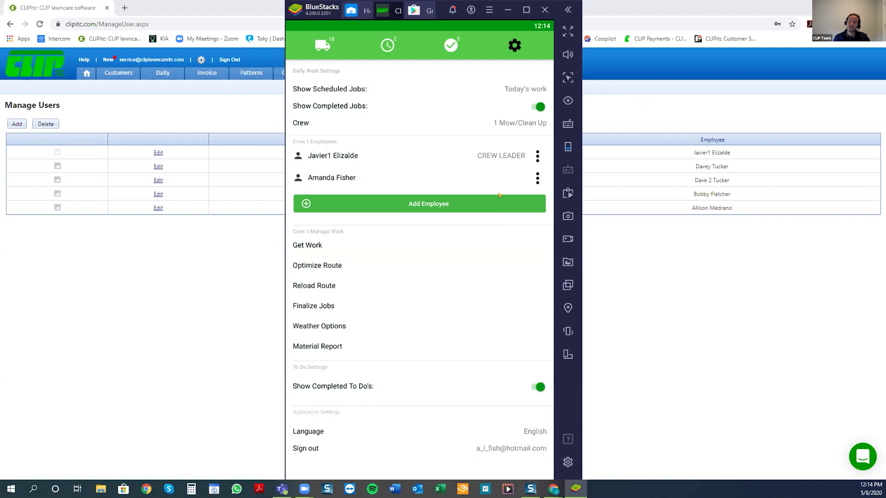
pyautogui.click(522, 88)
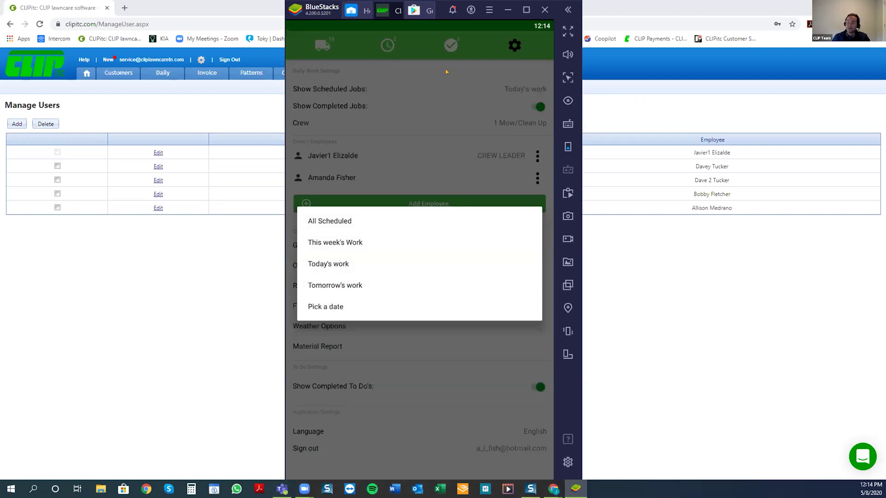
pyautogui.click(446, 102)
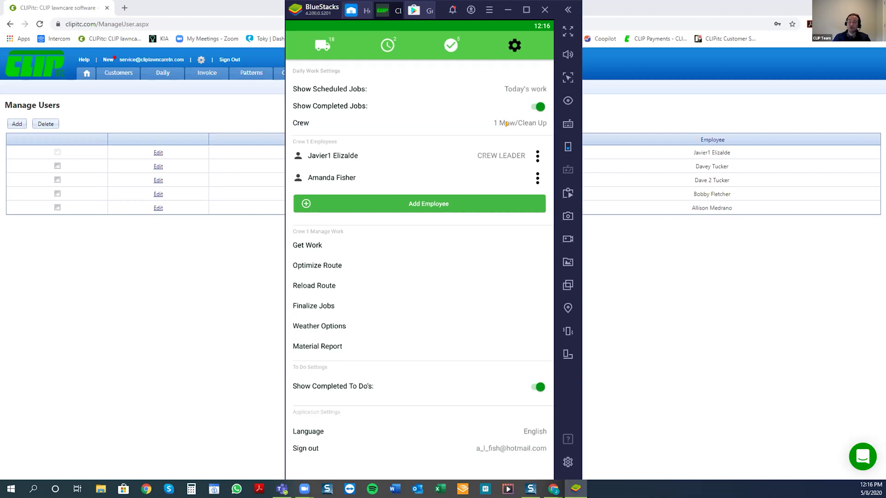
# Review the crews available in the crew setting and keep crew 1 Mow/Clean Up selected
pyautogui.click(506, 123)
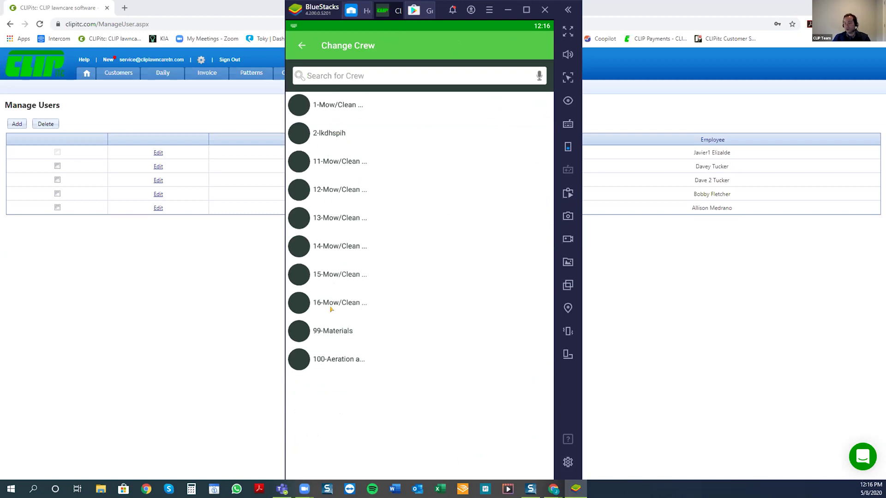
pyautogui.click(336, 106)
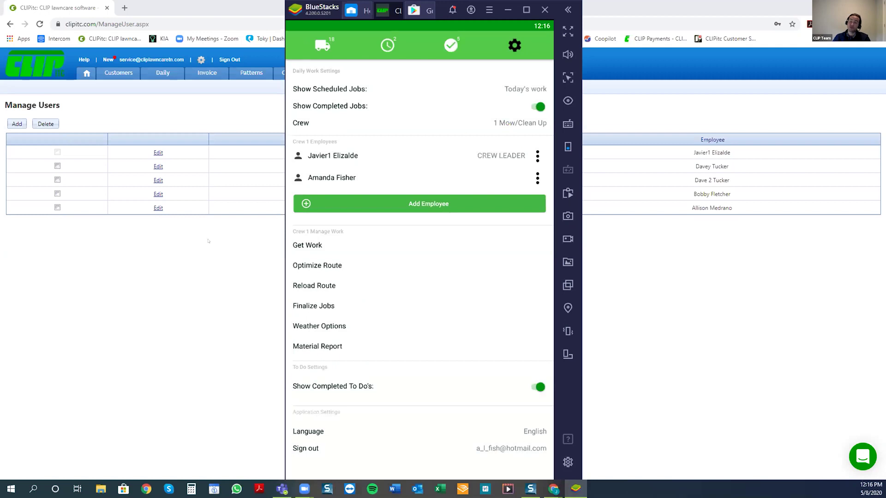
pyautogui.click(506, 123)
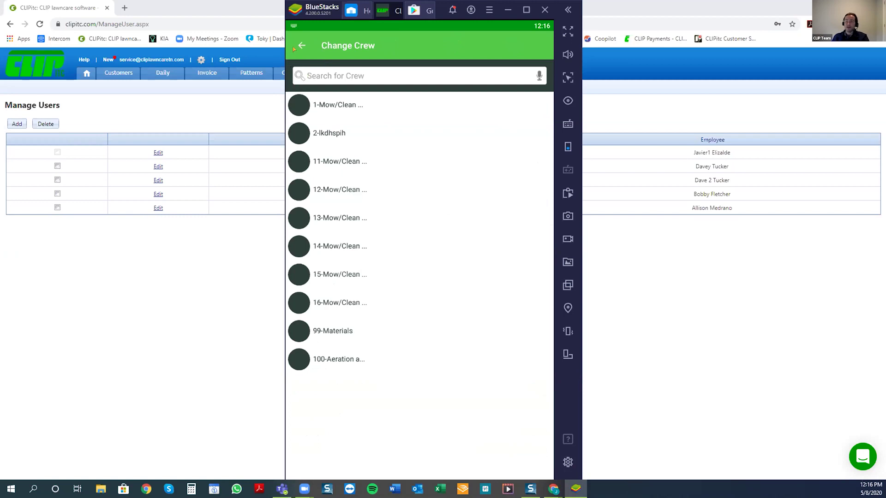
pyautogui.click(324, 99)
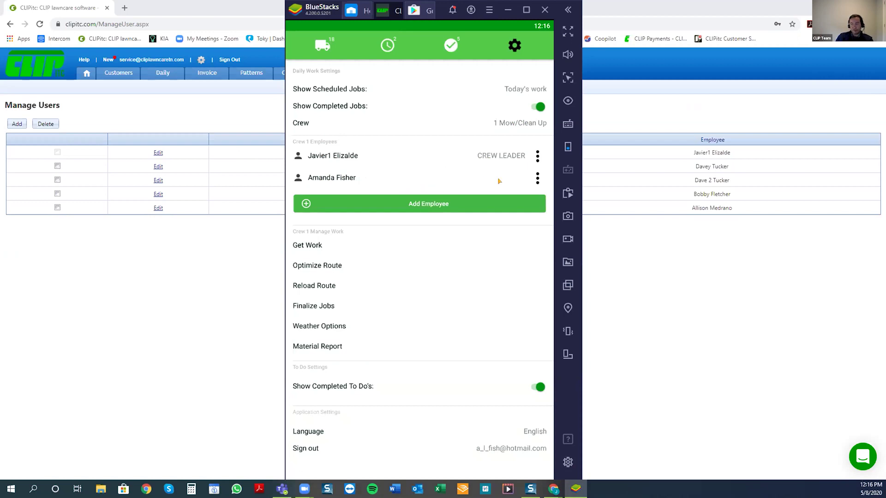
# Remove the second listed employee, who is not the crew leader, from Crew 1
pyautogui.click(536, 177)
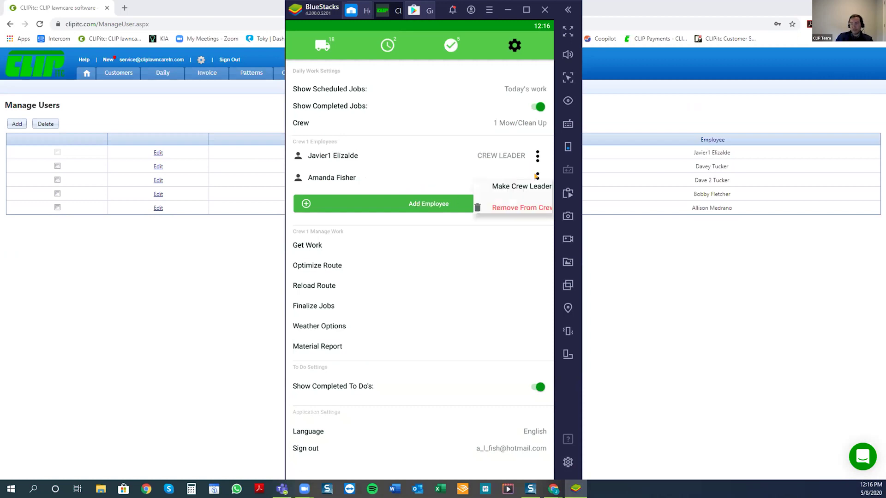
pyautogui.click(507, 218)
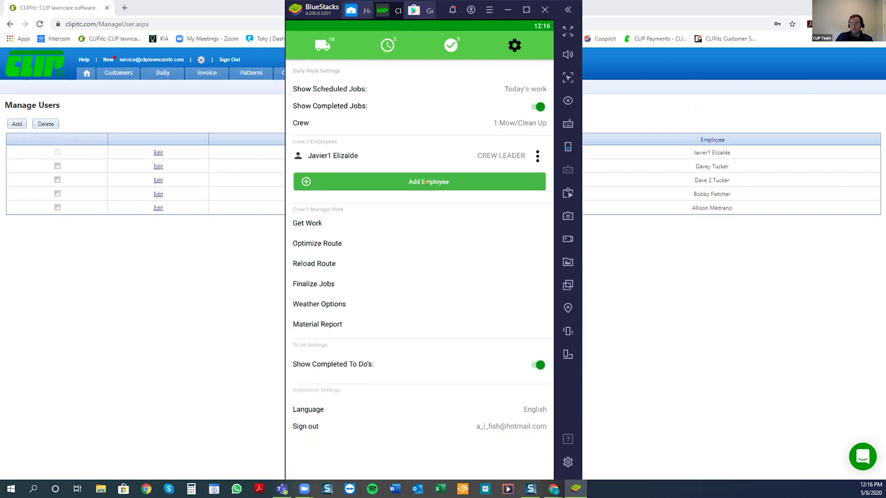
# Add the last two available employees to Crew 1 and show the options for the crew's second member
pyautogui.click(410, 182)
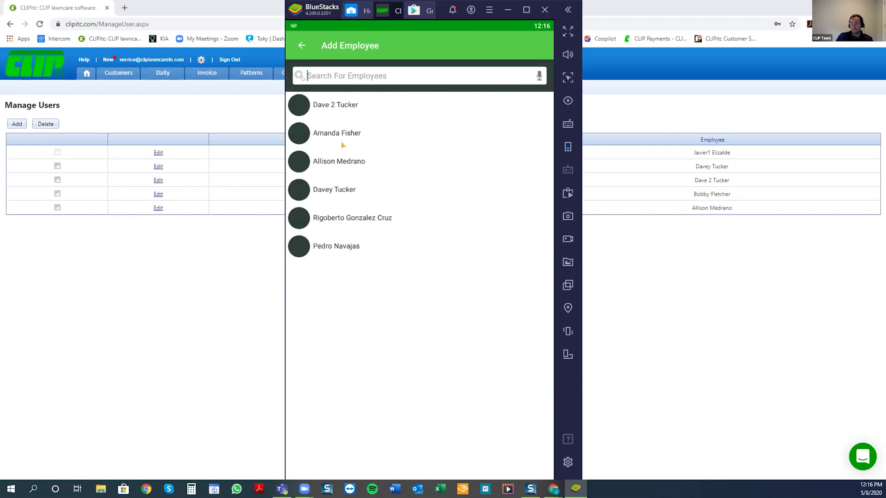
pyautogui.click(374, 221)
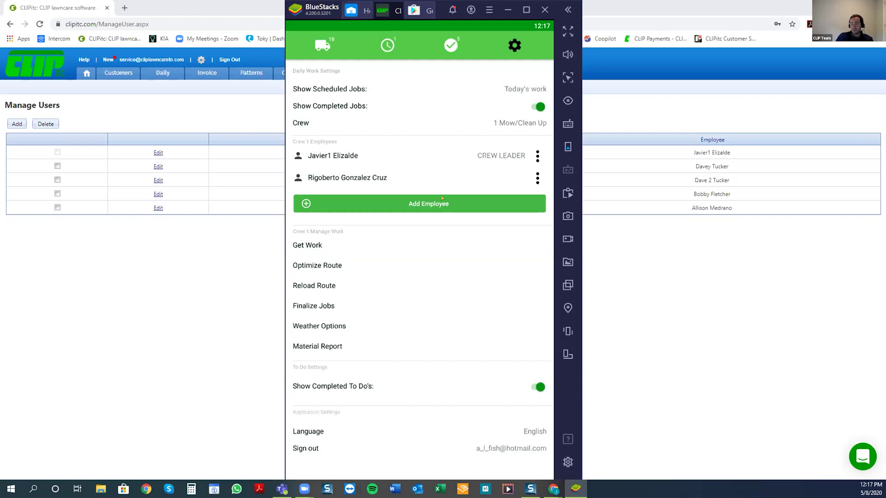
pyautogui.click(442, 199)
pyautogui.click(345, 219)
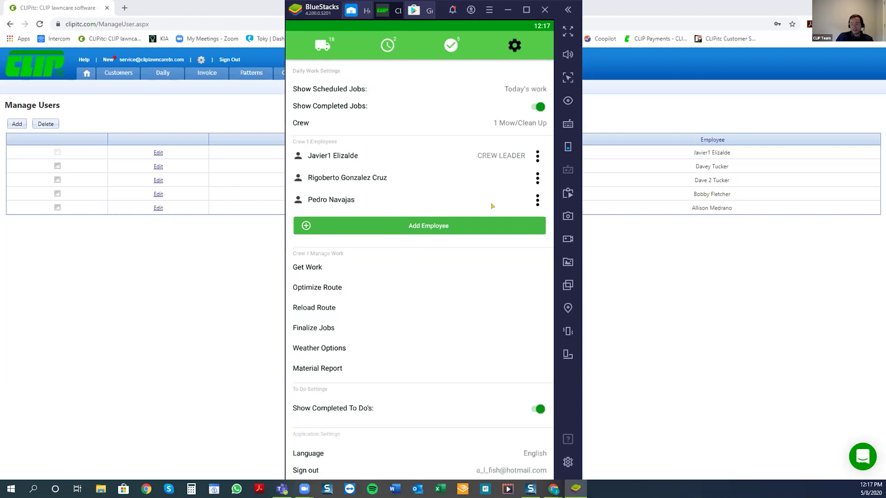
pyautogui.click(530, 182)
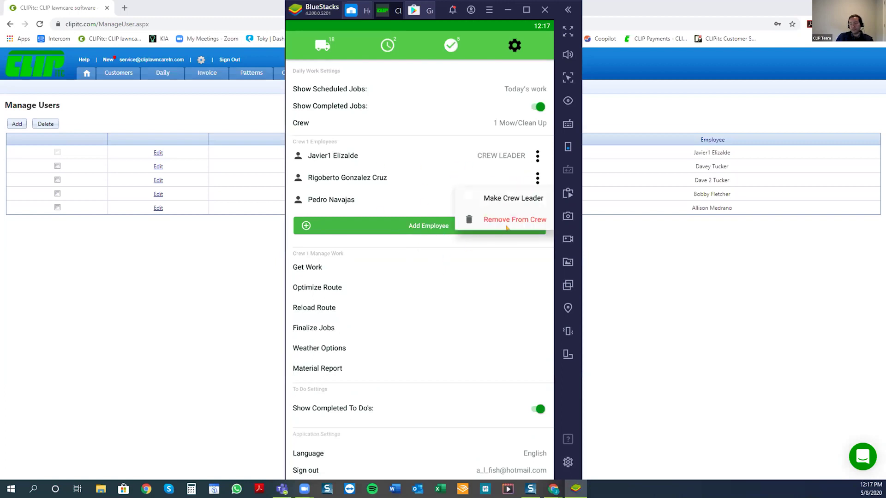
pyautogui.click(308, 248)
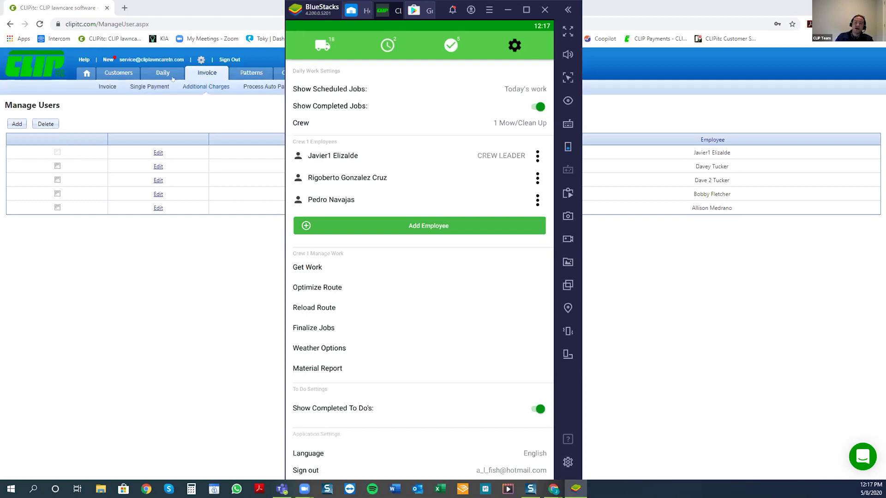
# Review the Get Work screen for Crew 1 and return to the settings without getting jobs
pyautogui.moveTo(159, 77)
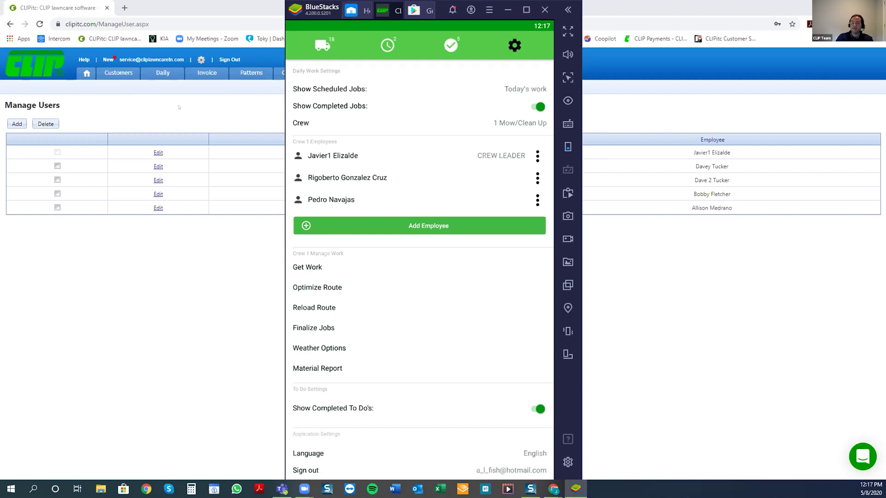
pyautogui.click(313, 266)
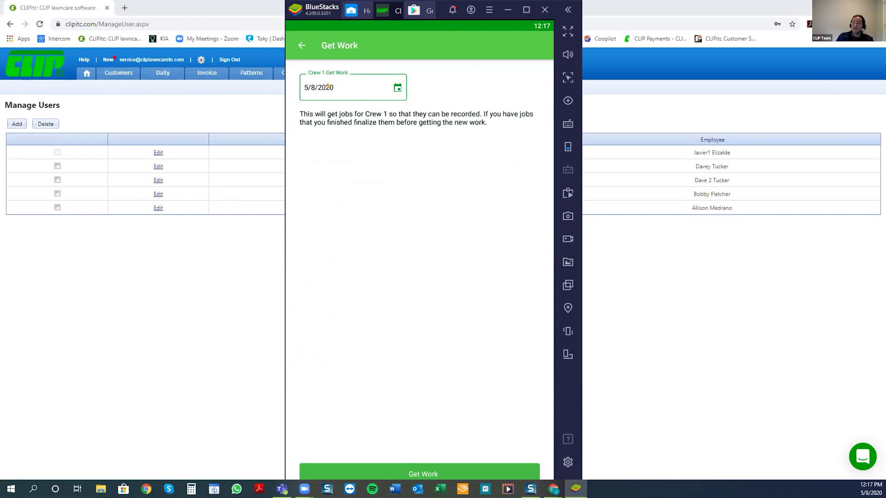
pyautogui.click(300, 44)
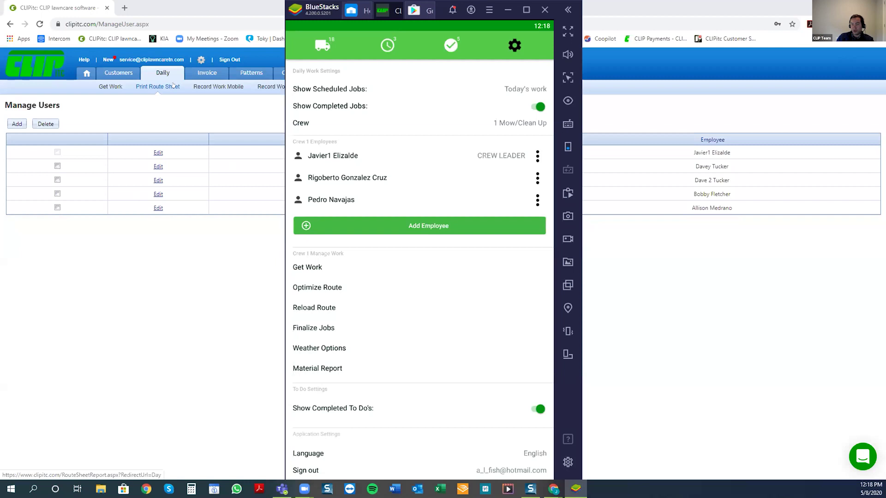
# Reorder Crew 1's route, moving the fourth-listed Garden Maintenance to position 1 and the seventh-listed Snow Removal to position 3, and save it
pyautogui.click(328, 286)
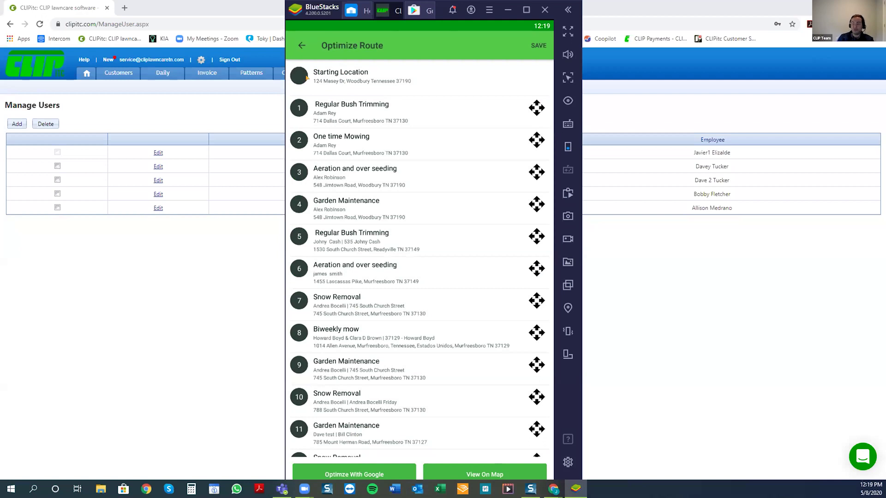
pyautogui.click(300, 45)
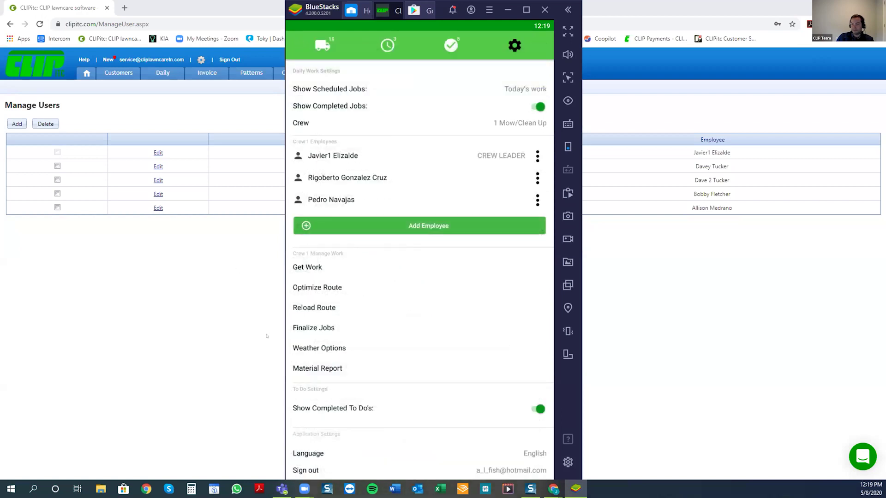
pyautogui.click(315, 285)
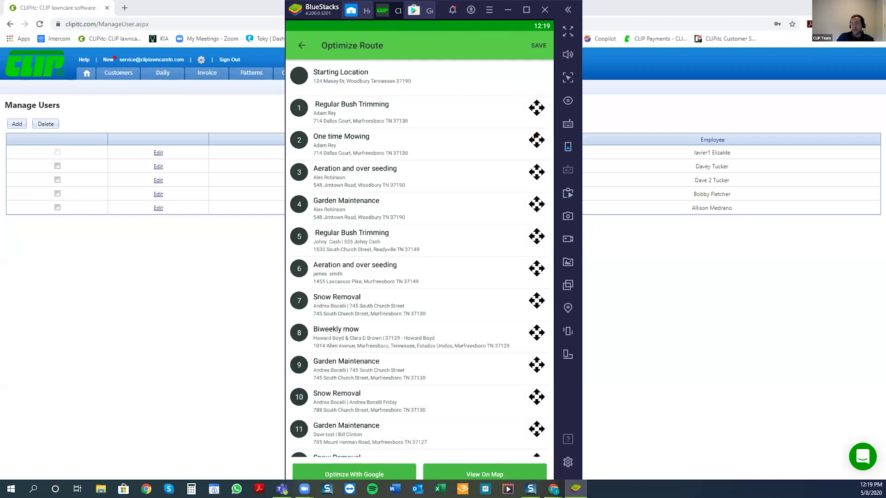
pyautogui.moveTo(536, 203); pyautogui.dragTo(535, 94)
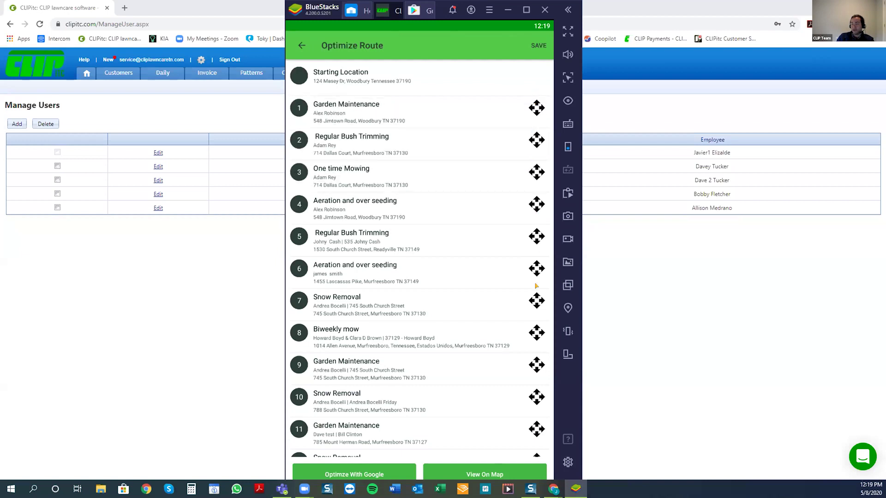
pyautogui.moveTo(536, 300); pyautogui.dragTo(536, 162)
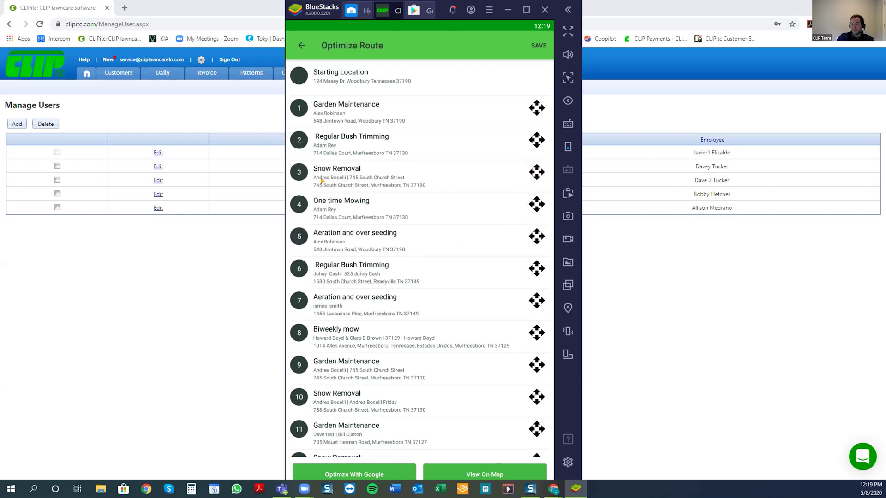
pyautogui.click(535, 44)
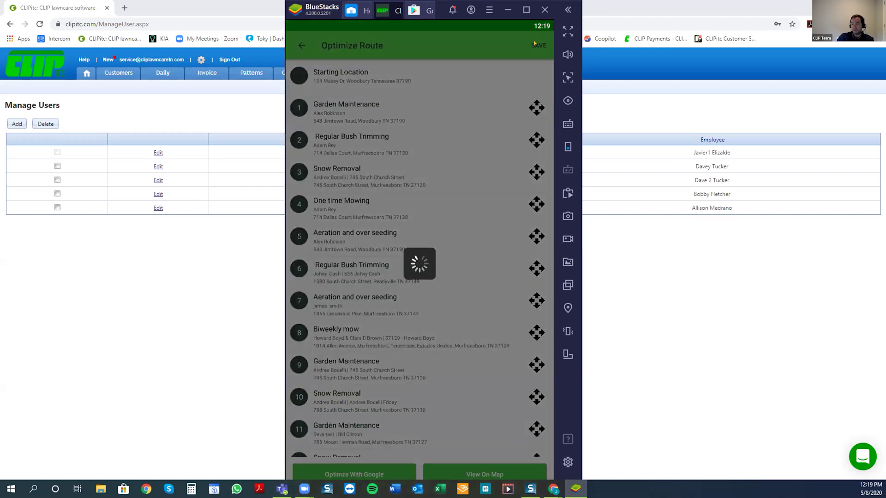
pyautogui.click(300, 45)
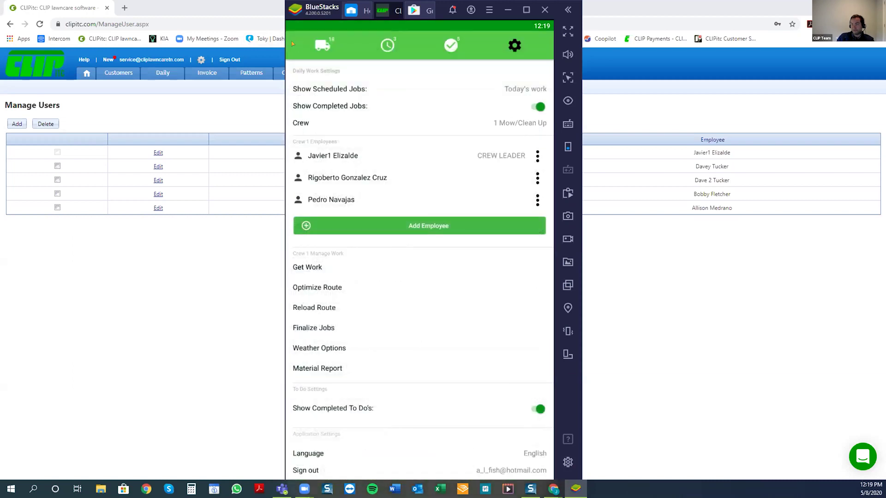
# Review the Reload Route and Finalize Jobs screens for Crew 1 without reloading or finalizing any jobs
pyautogui.click(322, 307)
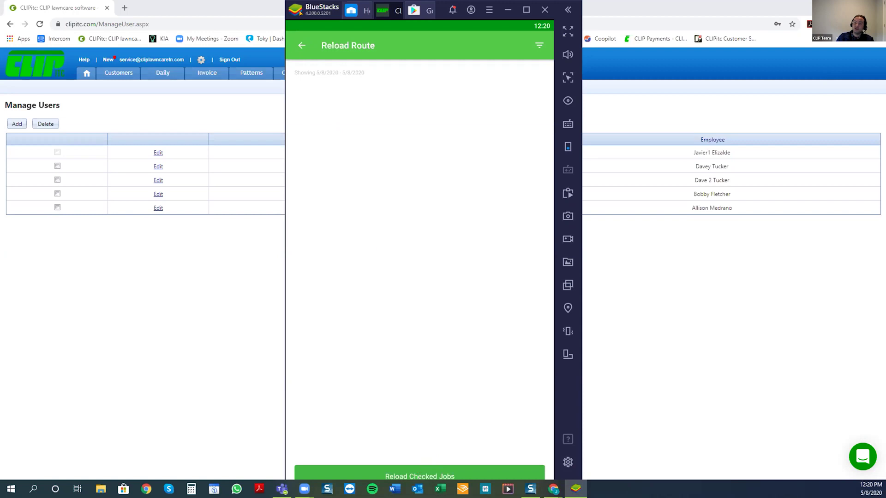
pyautogui.click(301, 44)
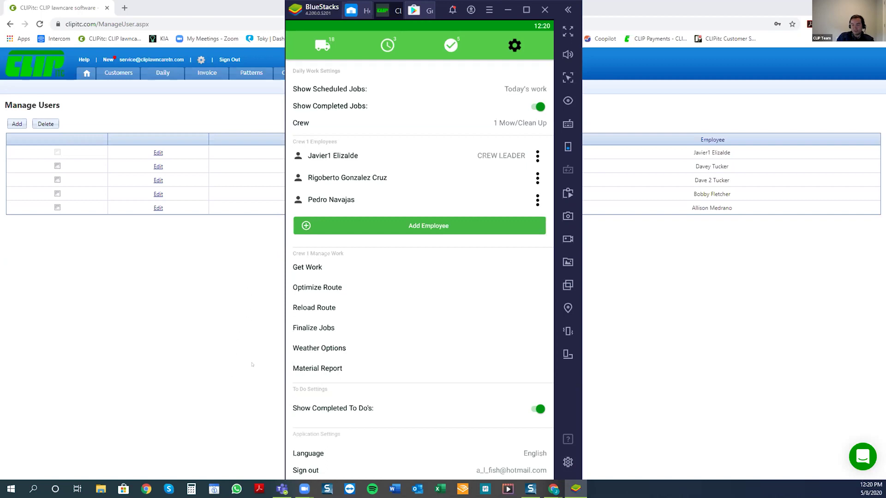
pyautogui.click(313, 329)
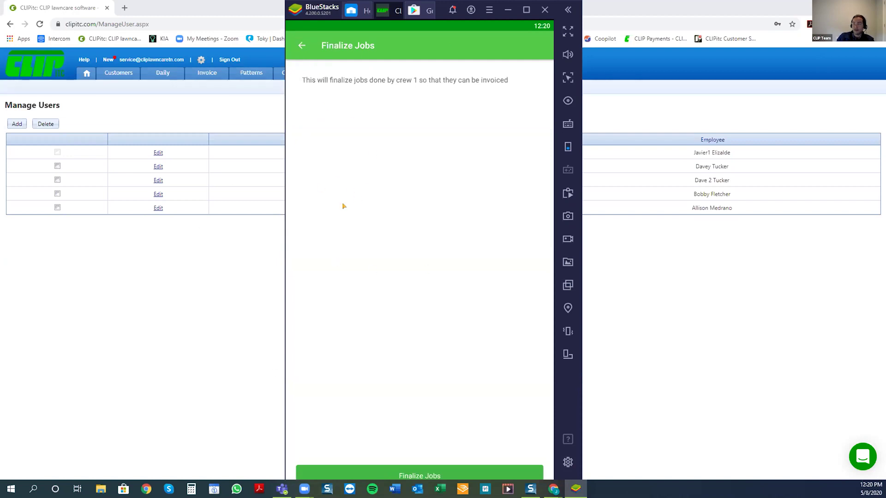
pyautogui.click(302, 45)
pyautogui.click(301, 46)
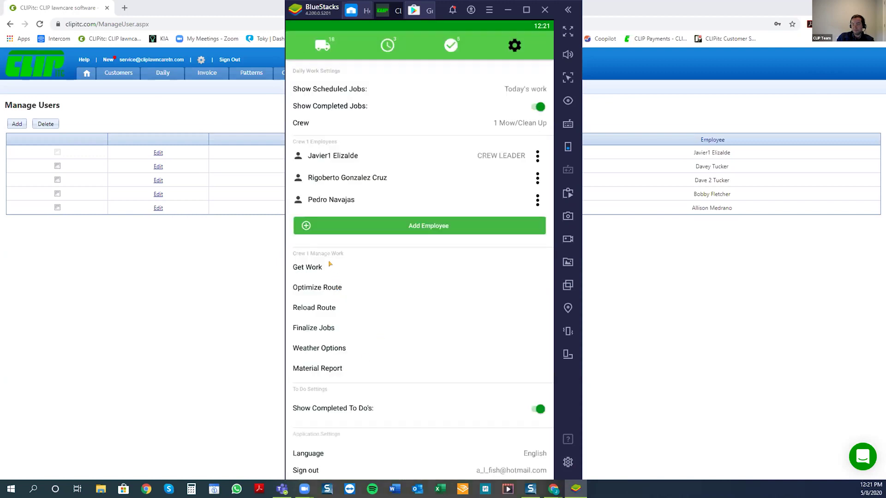
# Review the weather options for automatic weather conditions and lawn conditions, leaving them as they are
pyautogui.click(322, 347)
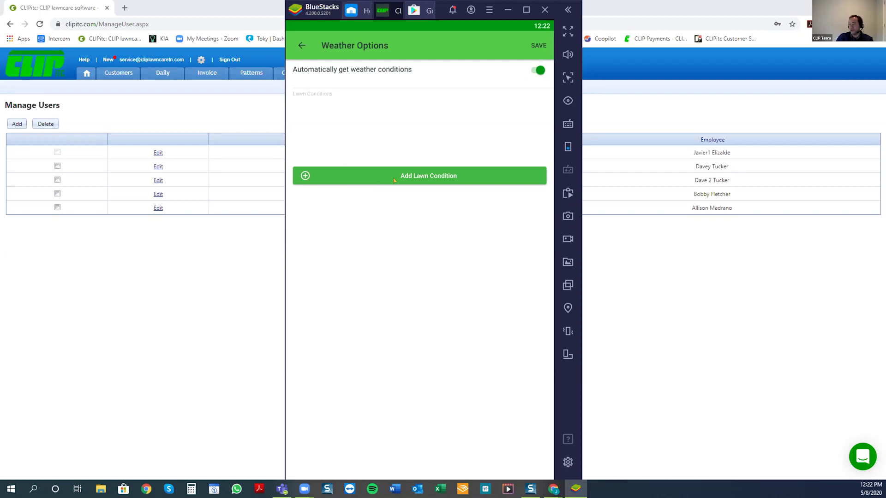
pyautogui.click(295, 43)
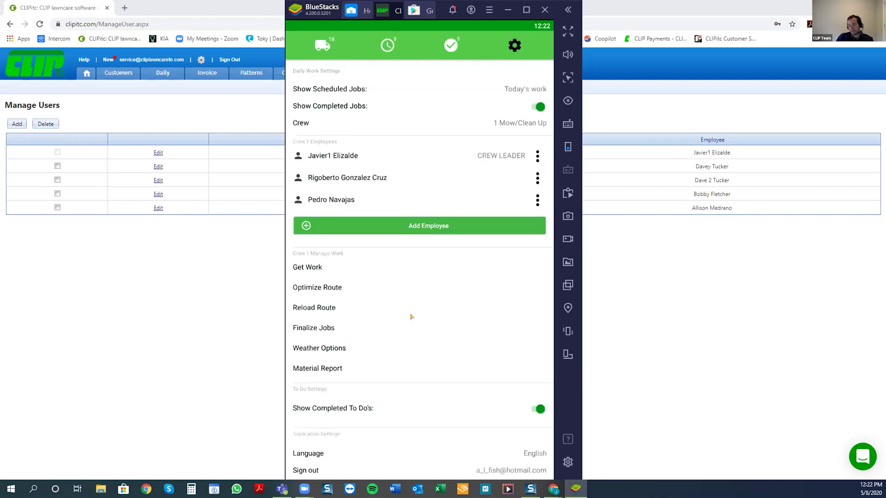
pyautogui.click(335, 346)
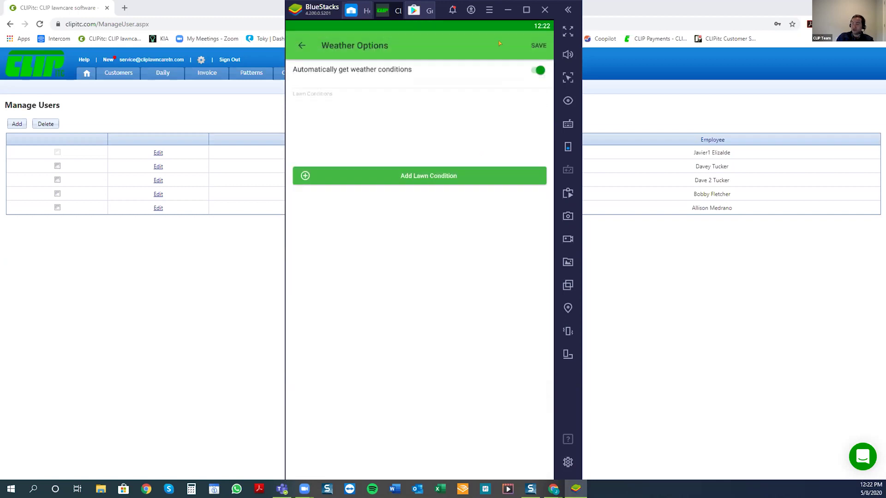
pyautogui.click(301, 44)
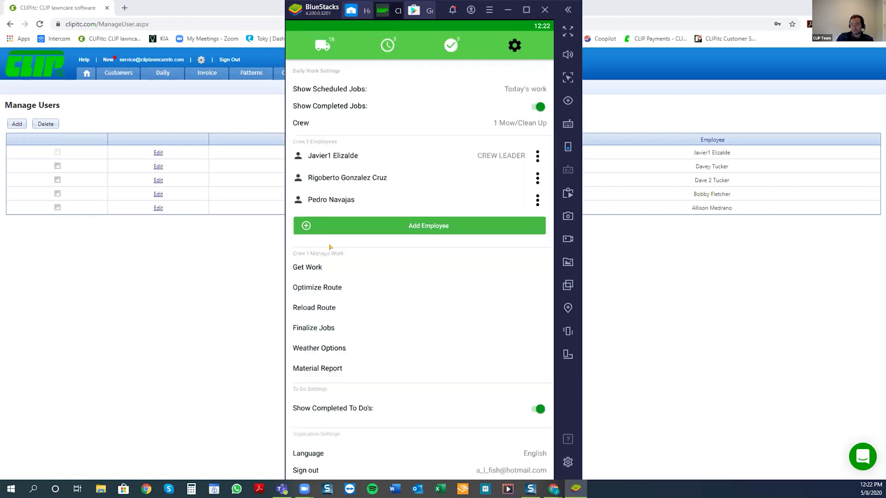
# Review Crew 1's material report and the app's language choices, keeping English selected
pyautogui.click(327, 368)
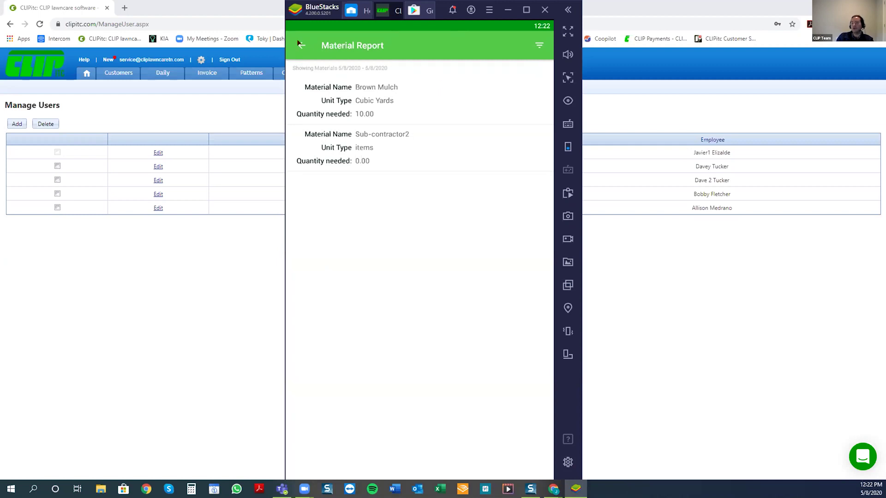
pyautogui.press('Escape')
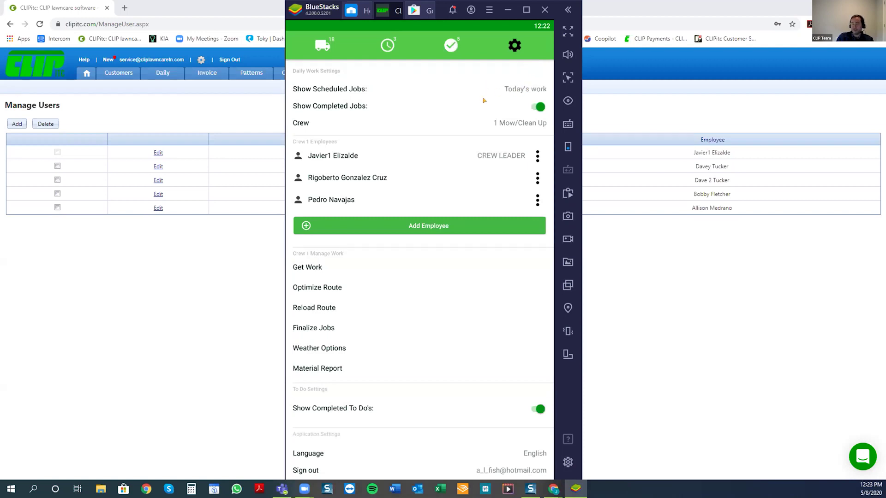
pyautogui.click(327, 367)
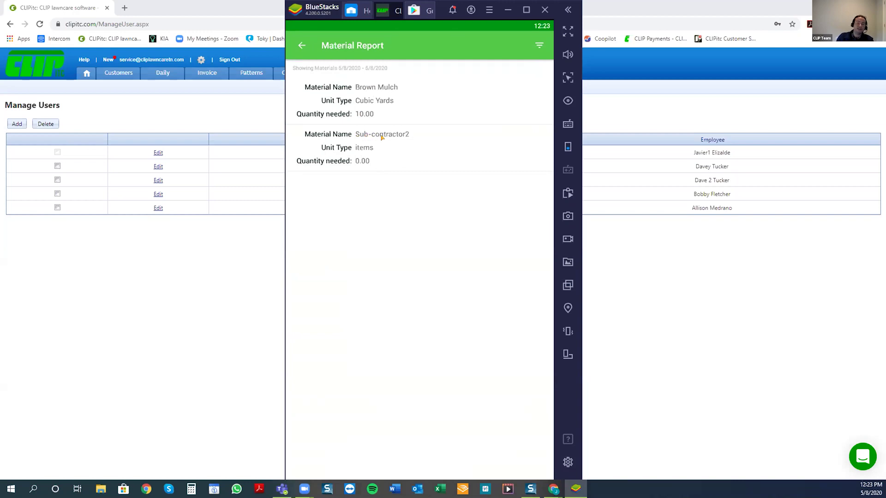
pyautogui.click(300, 44)
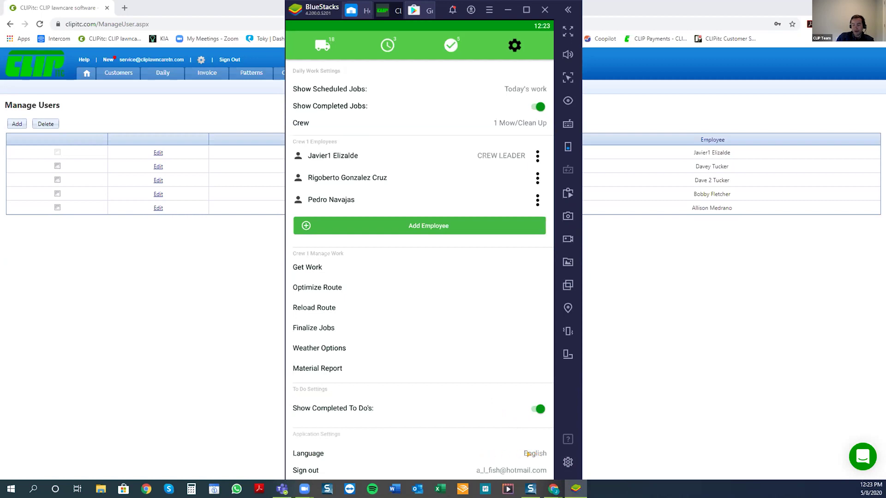
pyautogui.click(529, 454)
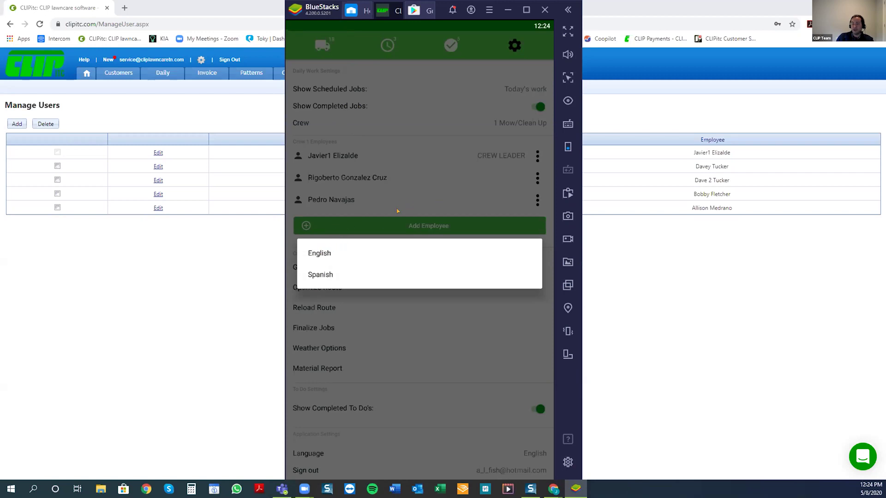
pyautogui.click(320, 251)
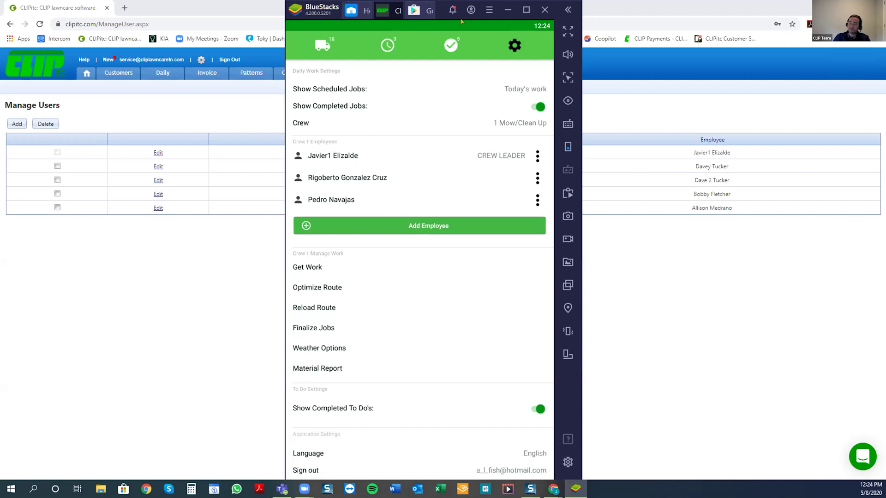
# Review the job notes of the first two customers in the to-do list and return to the list
pyautogui.click(450, 46)
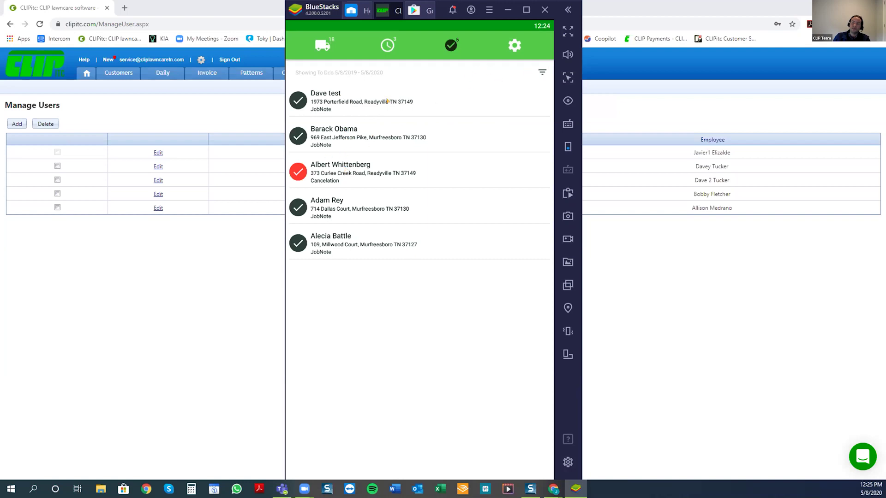
pyautogui.click(329, 100)
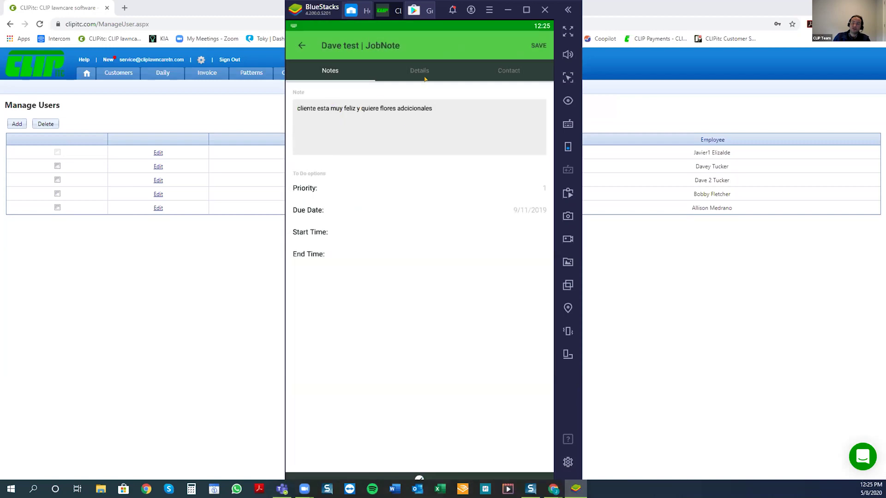
pyautogui.press('Escape')
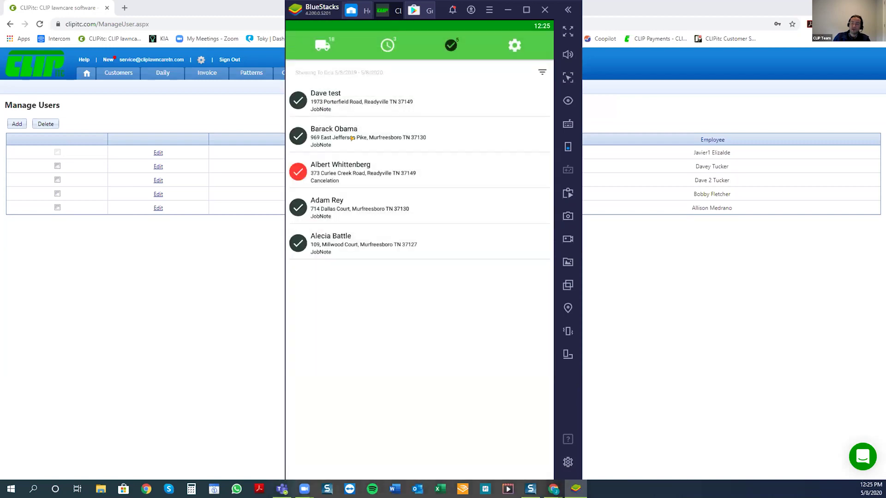
pyautogui.click(352, 138)
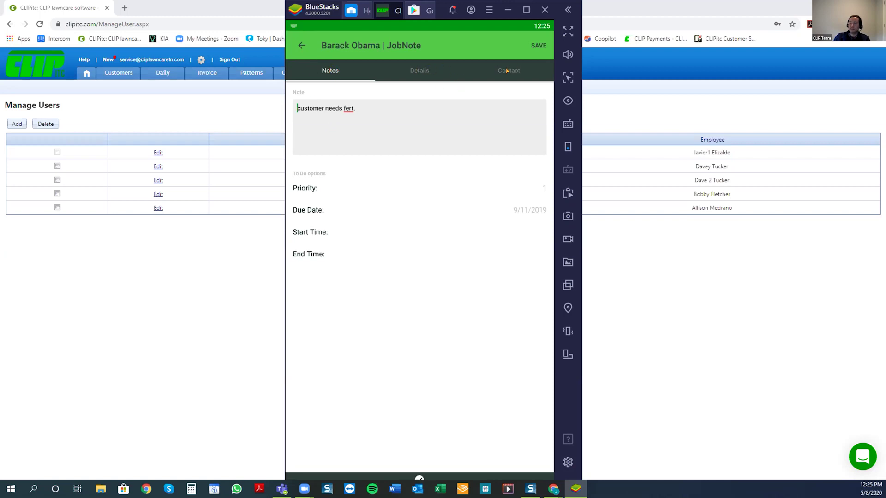
pyautogui.click(300, 45)
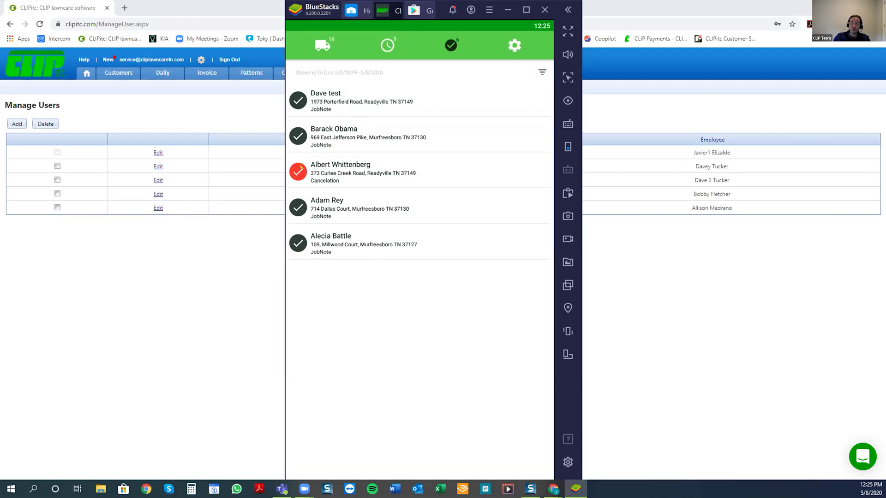
# Clock in all three crew employees in the time clock and return to the employee list
pyautogui.click(387, 44)
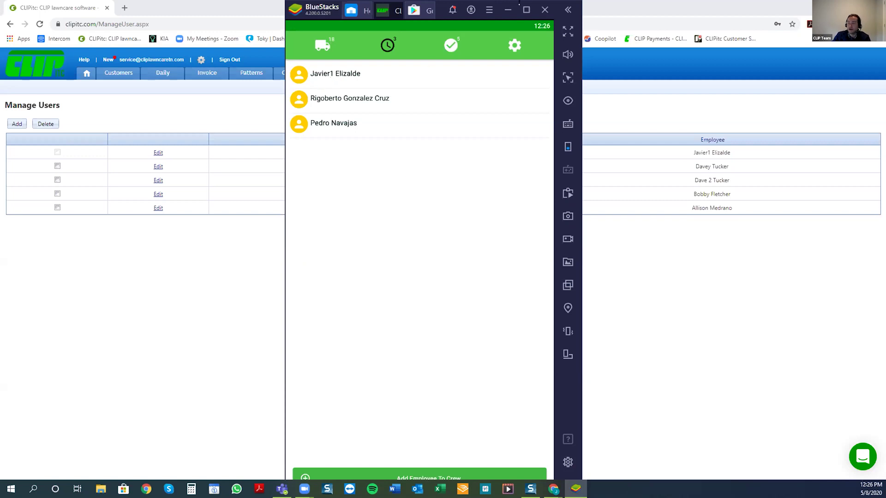
pyautogui.moveTo(313, 9); pyautogui.dragTo(313, 26)
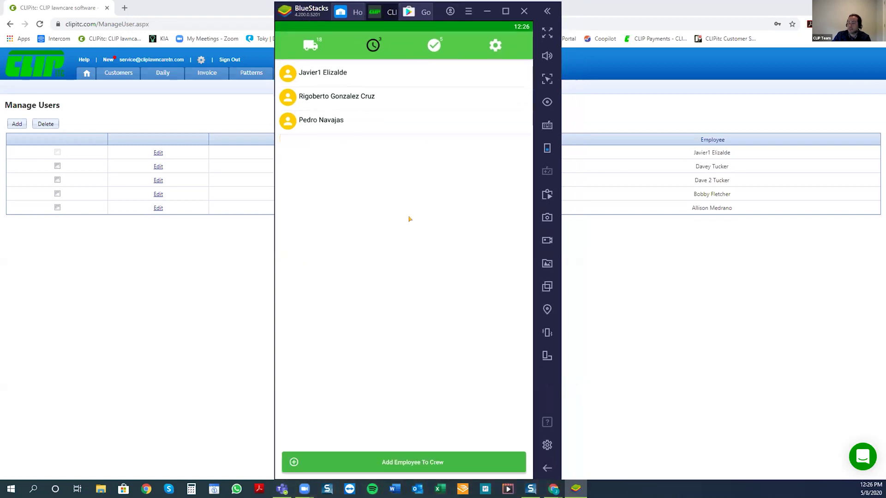
pyautogui.click(329, 94)
pyautogui.click(404, 464)
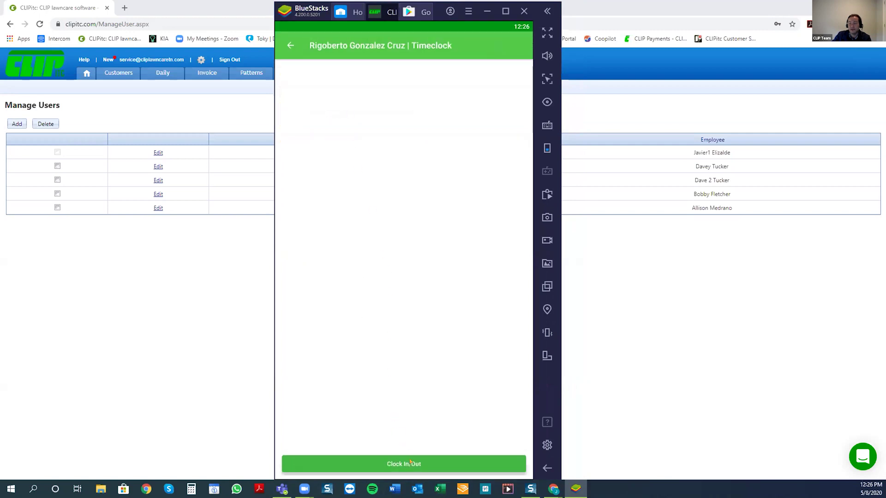
pyautogui.click(285, 45)
pyautogui.click(320, 122)
pyautogui.click(389, 464)
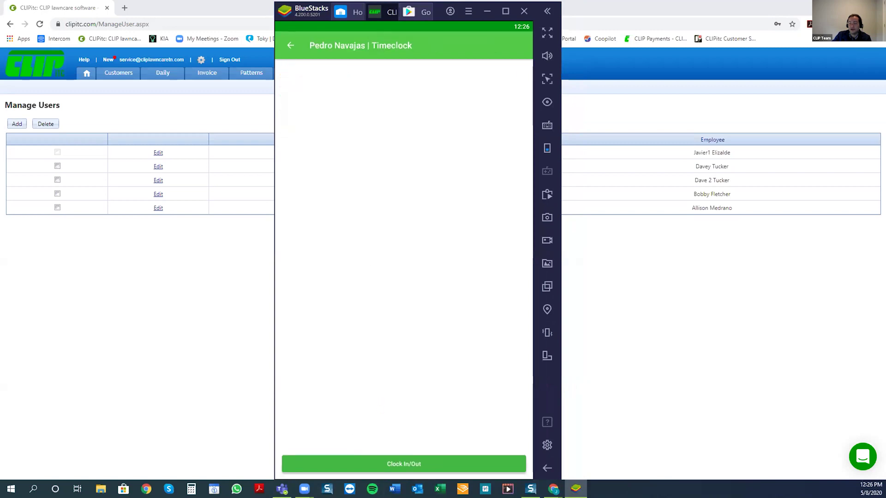
pyautogui.click(290, 45)
pyautogui.click(308, 75)
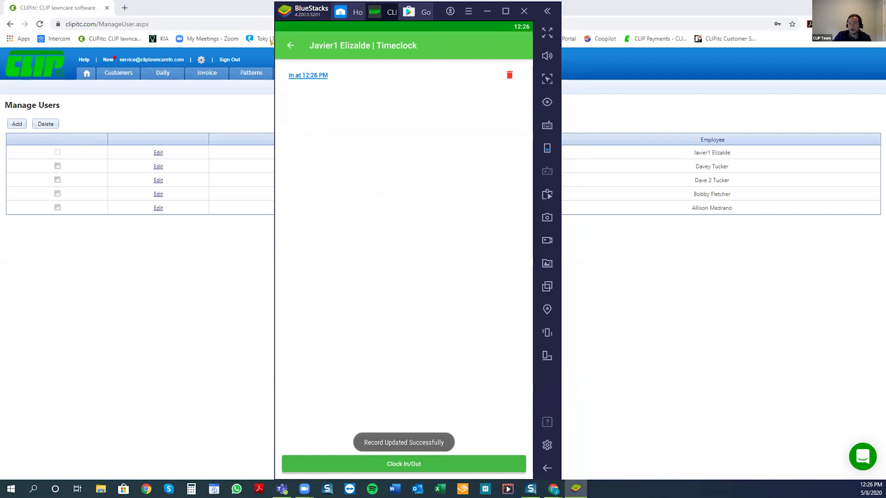
pyautogui.click(292, 53)
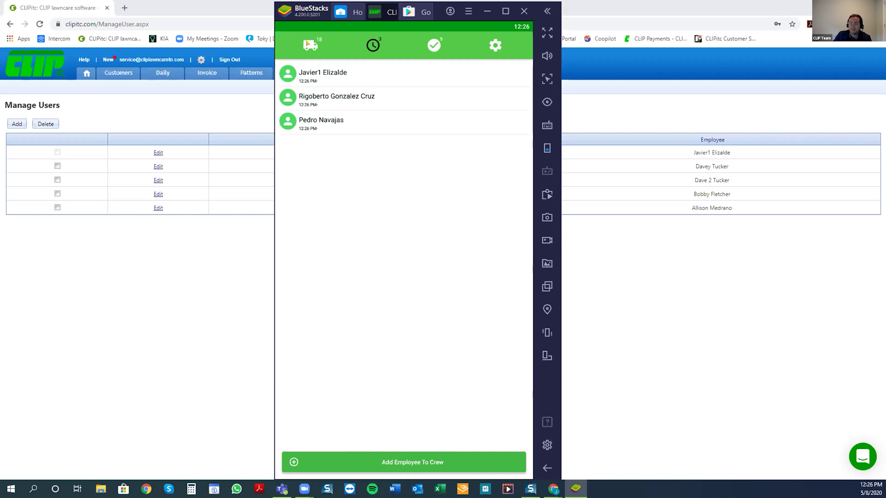
# Review the notes of the sixth job on the route, Regular Bush Trimming, and return to the route list
pyautogui.click(308, 44)
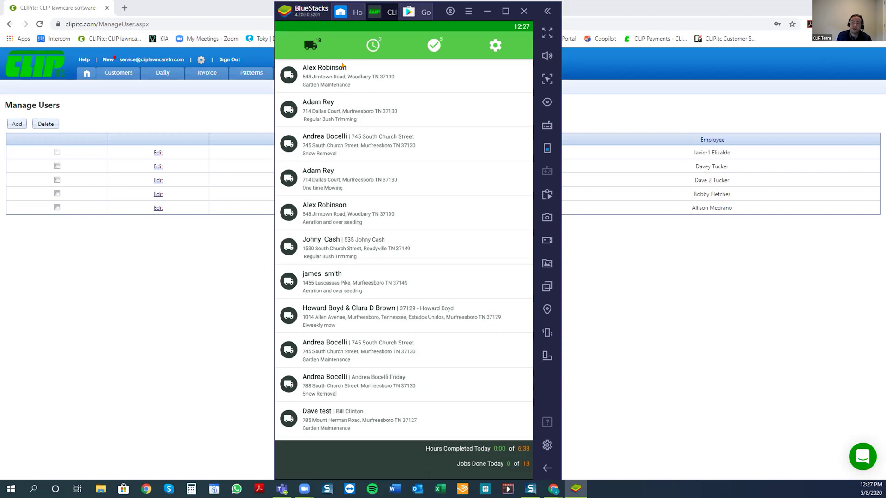
pyautogui.click(345, 255)
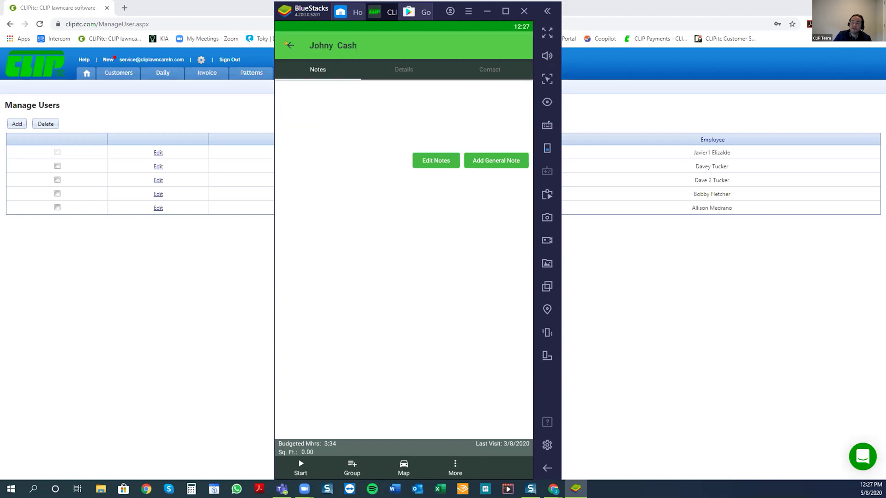
pyautogui.click(288, 45)
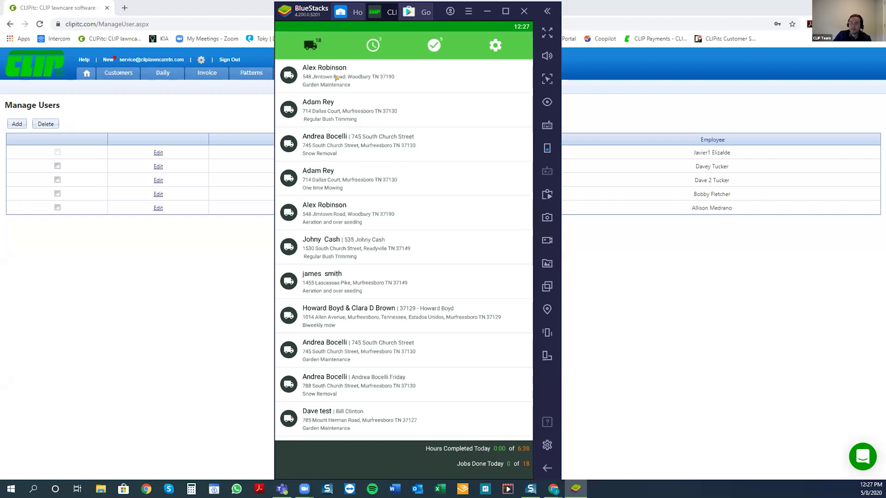
# Add the general note "did fert but not weeds" to the first Garden Maintenance job on the route
pyautogui.click(397, 90)
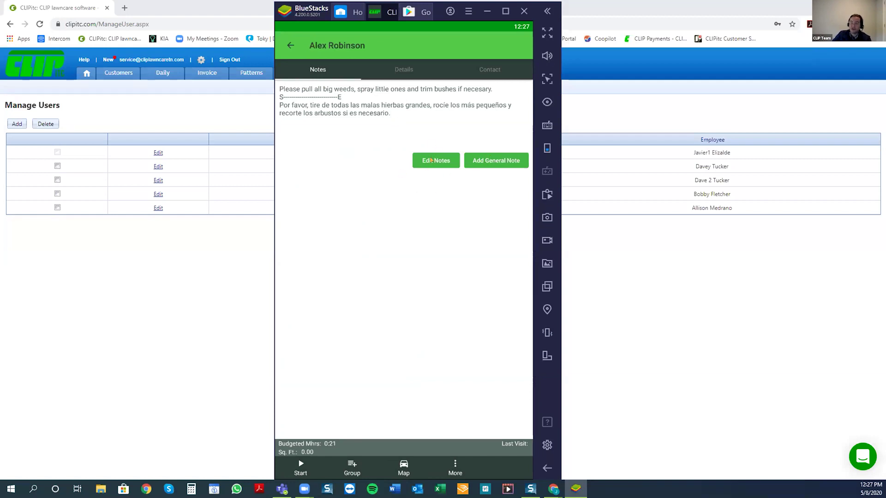
pyautogui.click(485, 161)
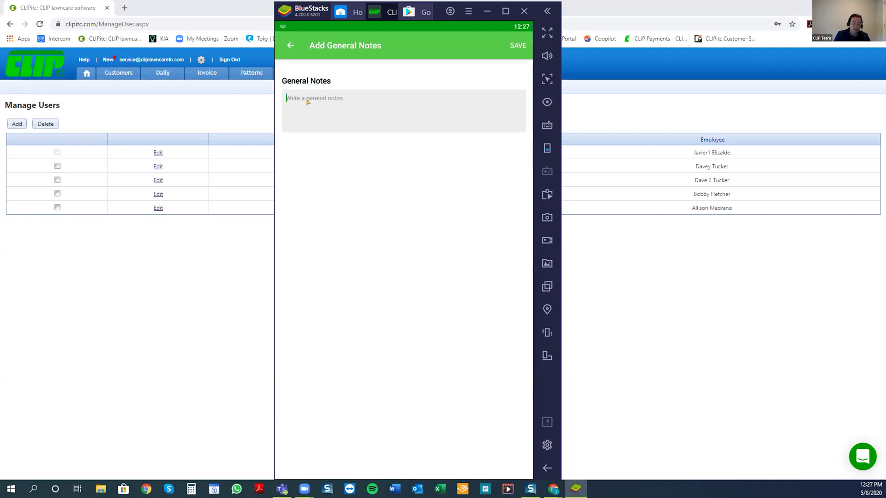
pyautogui.write('did fert ')
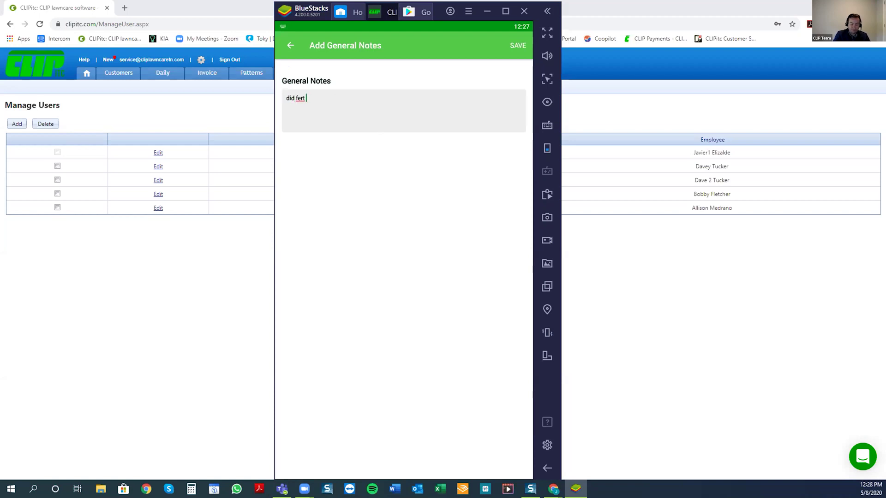
pyautogui.write('but not weeds')
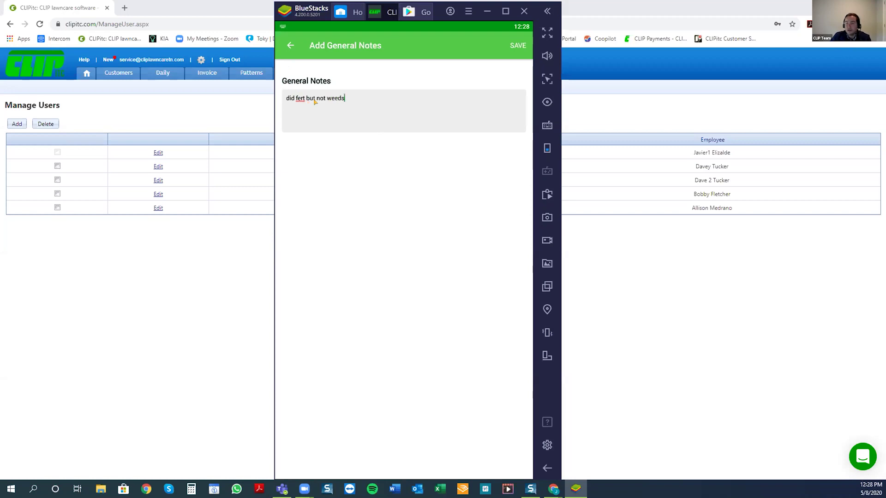
pyautogui.click(516, 45)
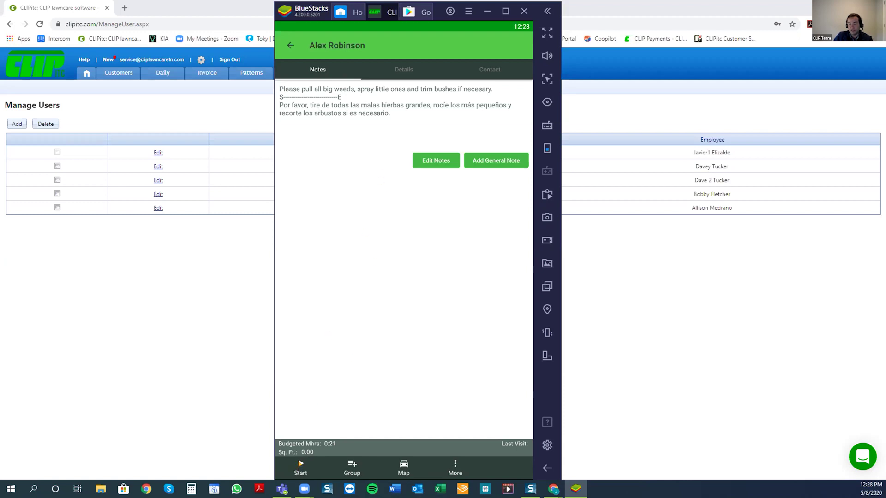
# Start, pause, resume and end the Garden Maintenance job, and check its place in the route list
pyautogui.click(301, 465)
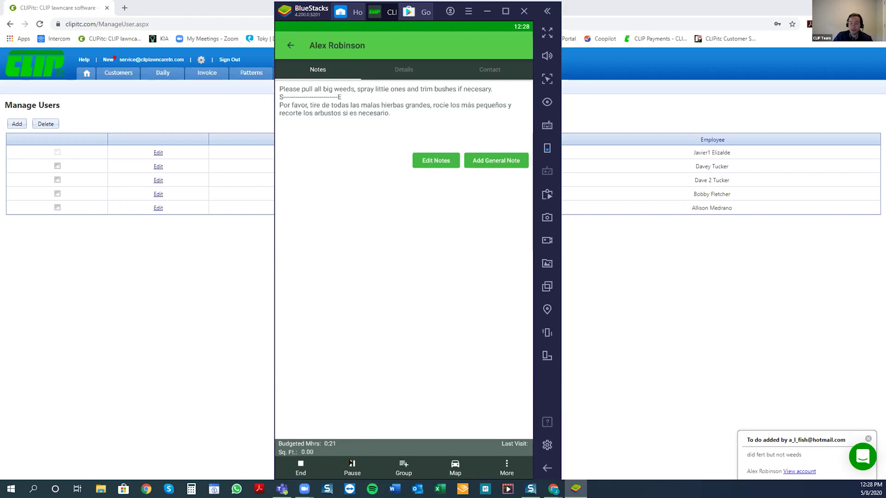
pyautogui.click(300, 466)
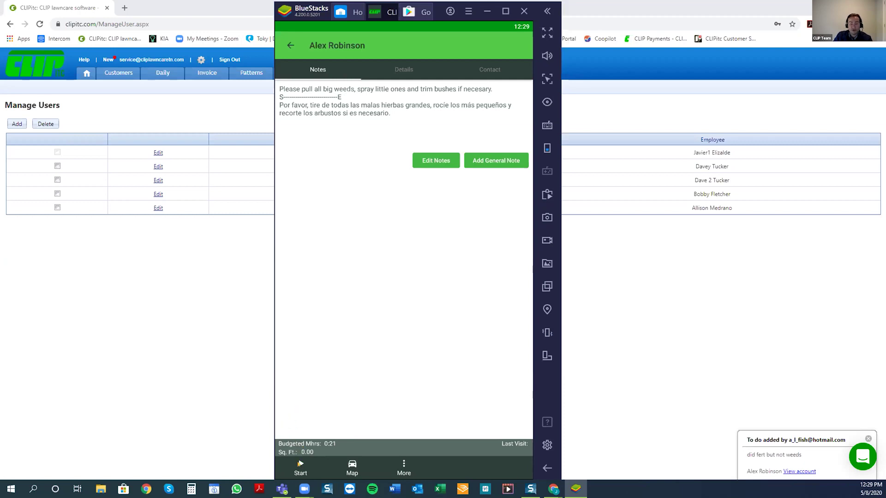
pyautogui.click(300, 463)
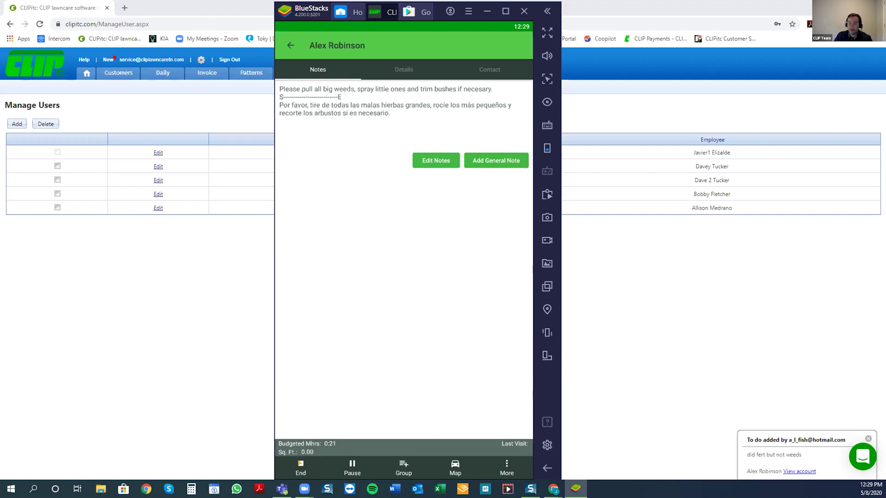
pyautogui.click(301, 463)
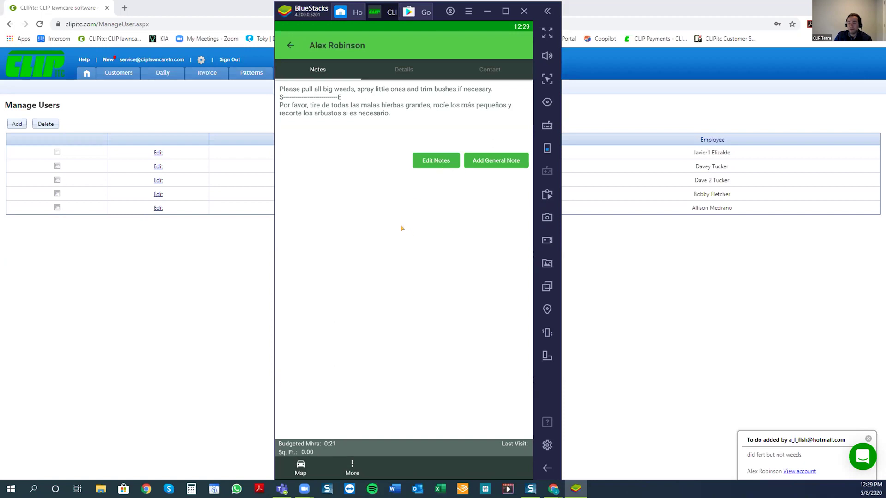
pyautogui.click(289, 45)
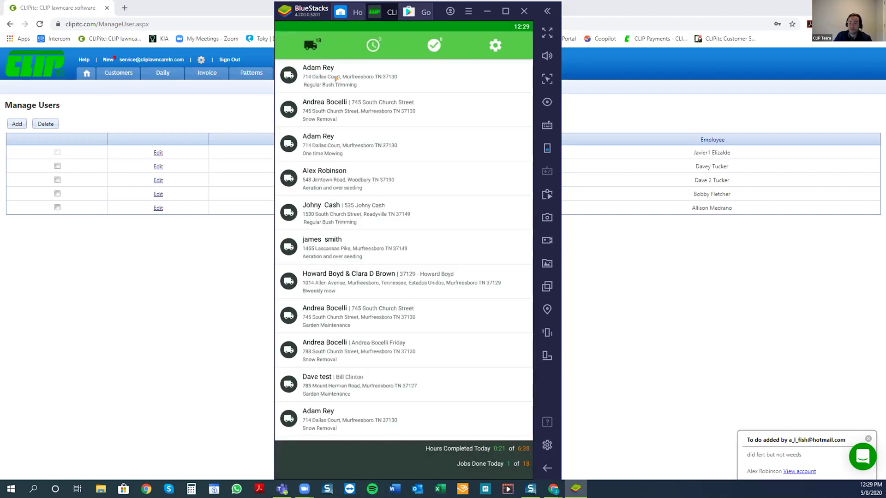
pyautogui.scroll(-5, 335, 78)
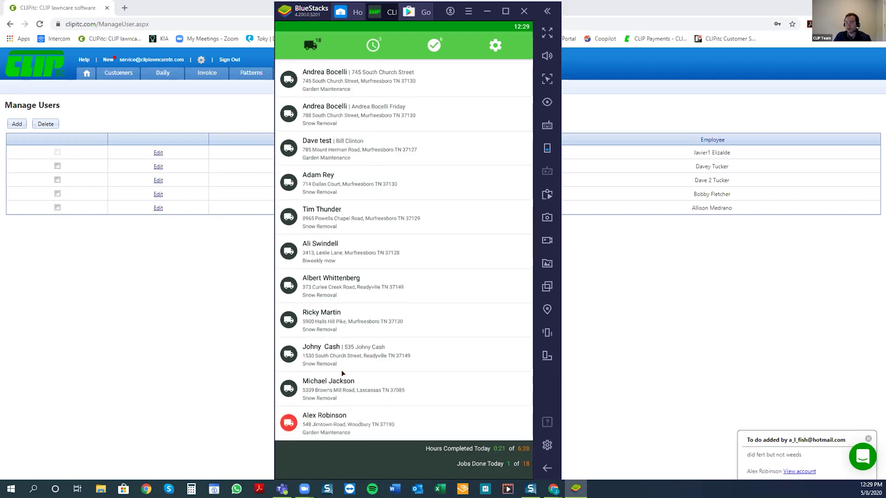
pyautogui.scroll(5, 343, 212)
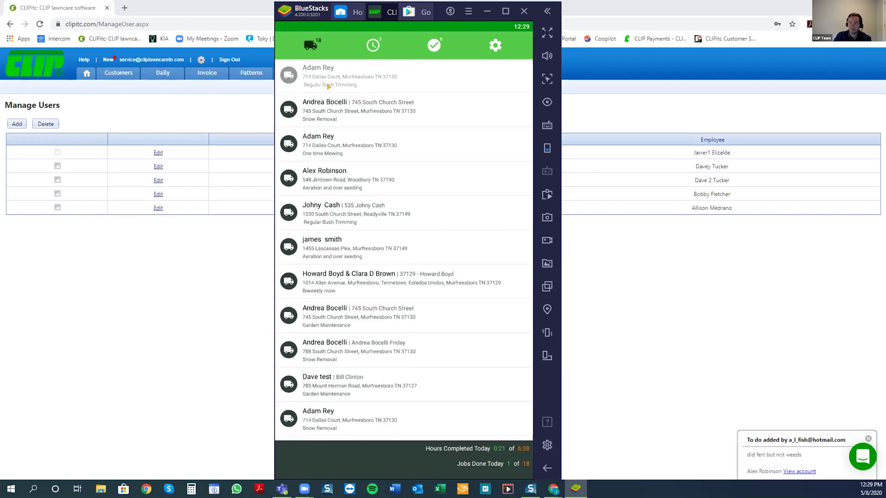
# Group the first Regular Bush Trimming job with the five jobs that follow it on the route
pyautogui.click(331, 79)
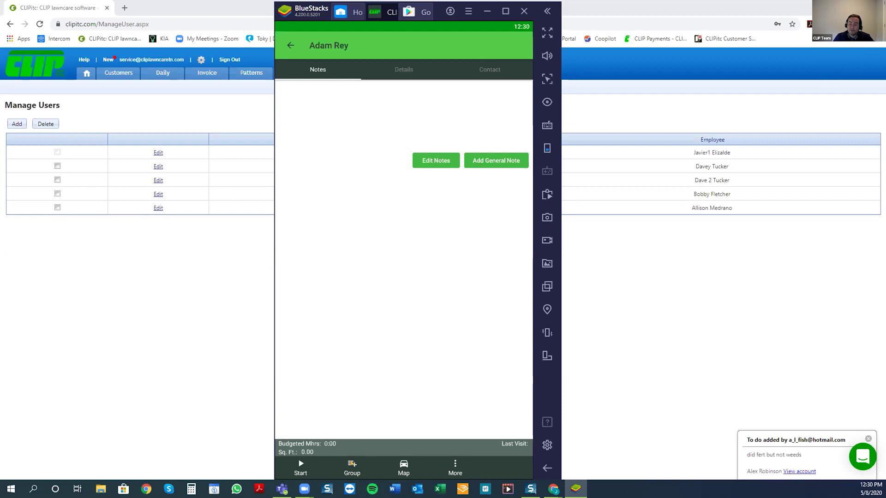
pyautogui.click(352, 467)
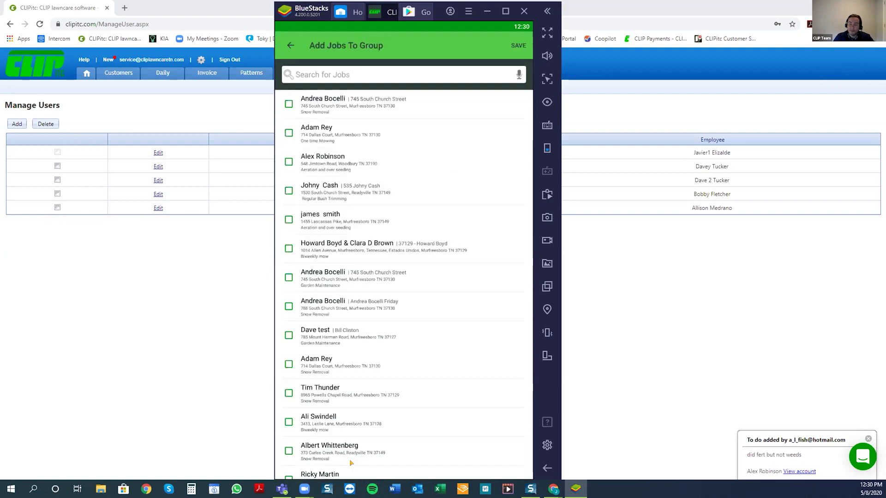
pyautogui.click(289, 104)
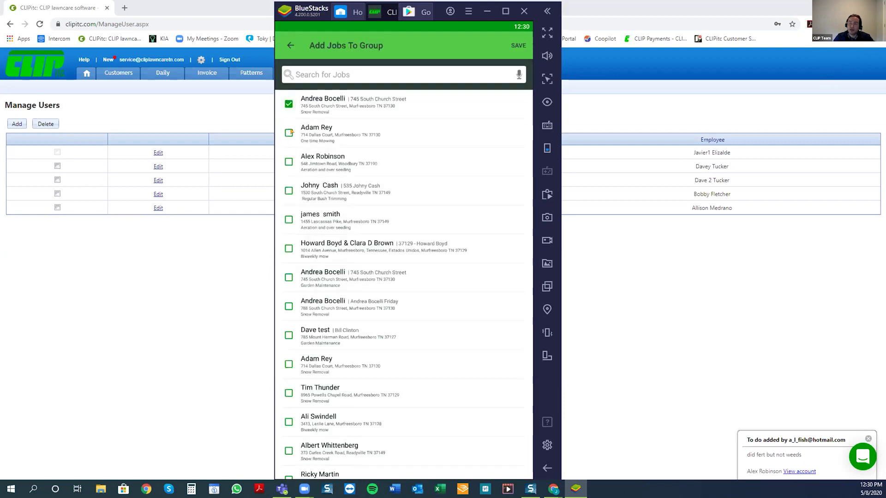
pyautogui.click(288, 133)
pyautogui.click(288, 161)
pyautogui.click(289, 190)
pyautogui.click(288, 219)
pyautogui.click(517, 45)
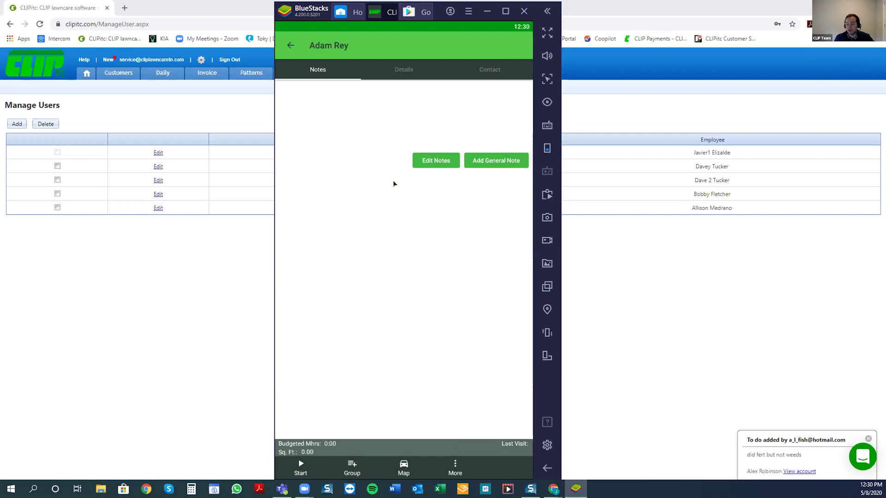
# Start and end the grouped jobs, and check where they appear in the route list
pyautogui.click(300, 463)
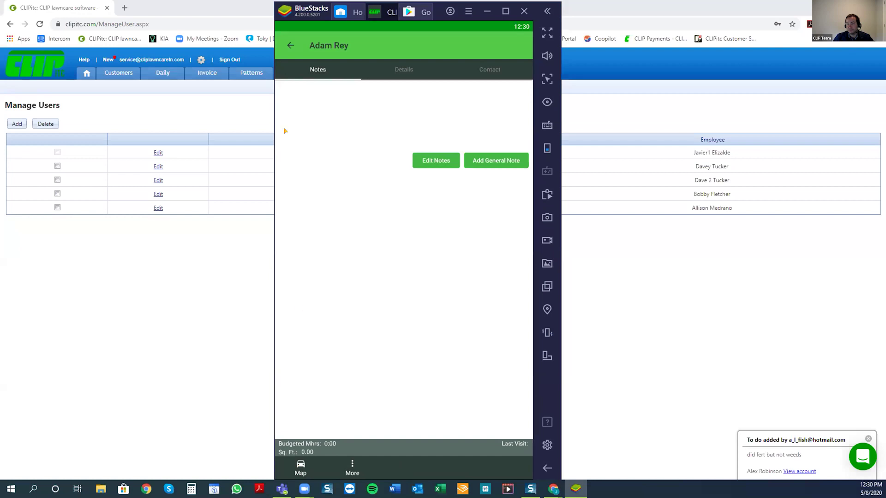
pyautogui.click(289, 46)
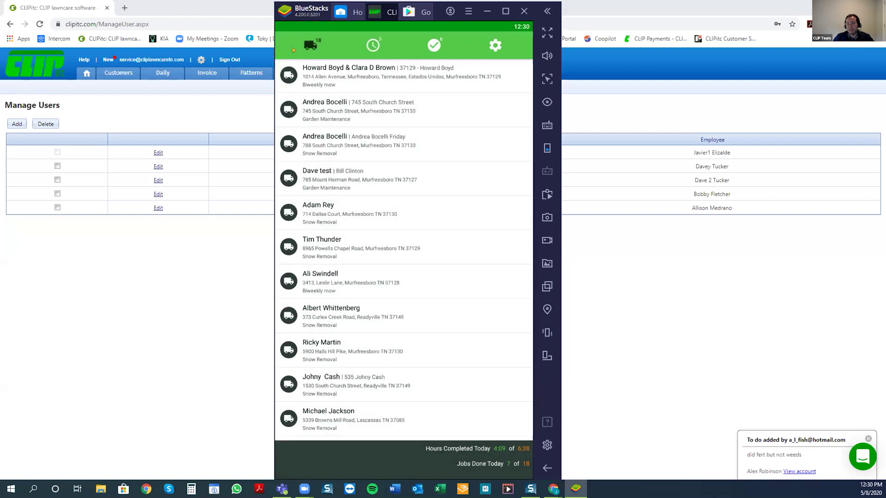
pyautogui.scroll(-2, 381, 202)
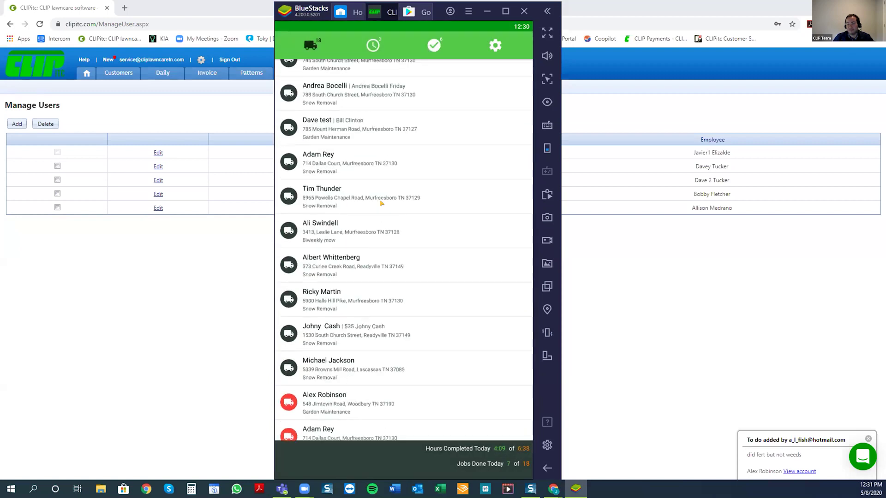
pyautogui.scroll(2, 381, 185)
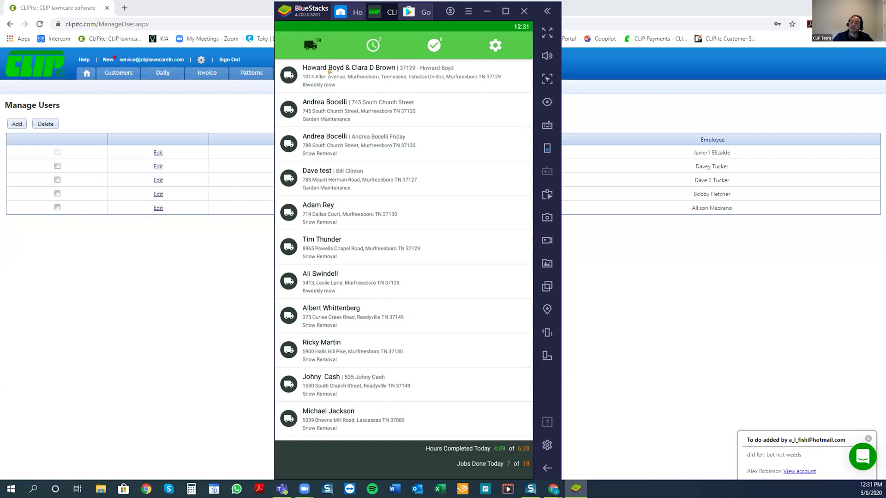
# Open the first Biweekly mow job on the route and examine the materials available to add to it
pyautogui.click(329, 72)
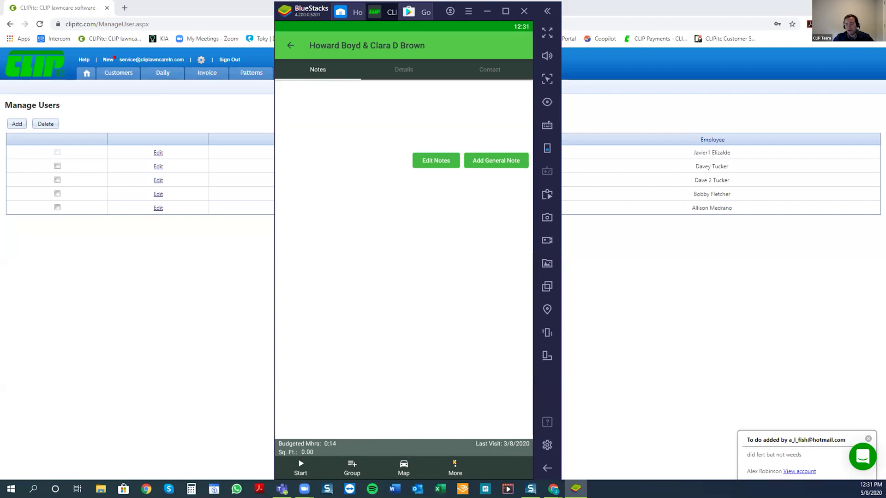
pyautogui.click(455, 464)
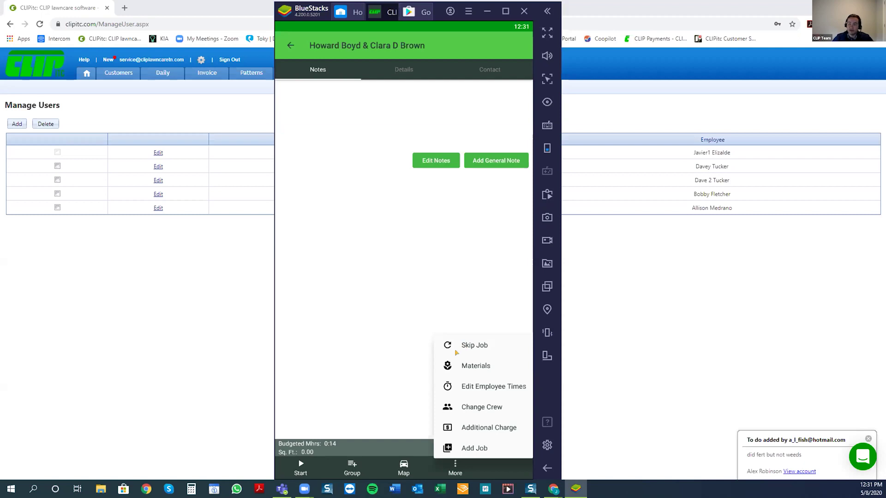
pyautogui.click(469, 366)
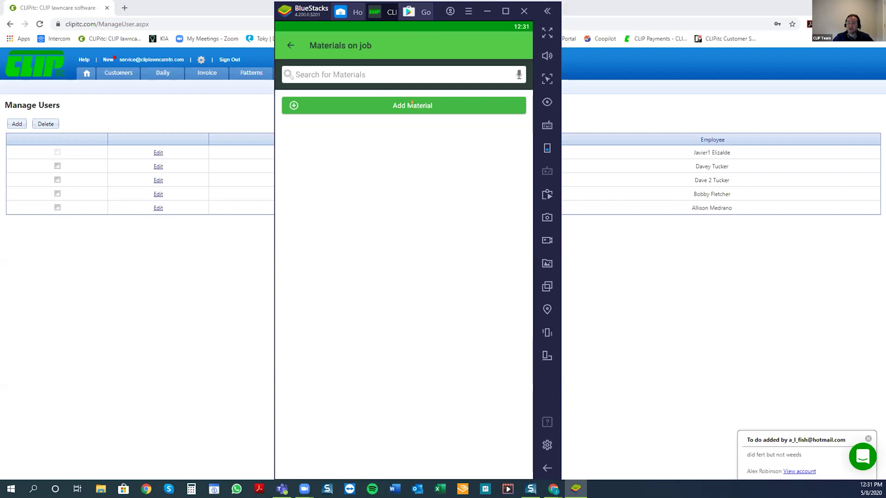
pyautogui.click(401, 104)
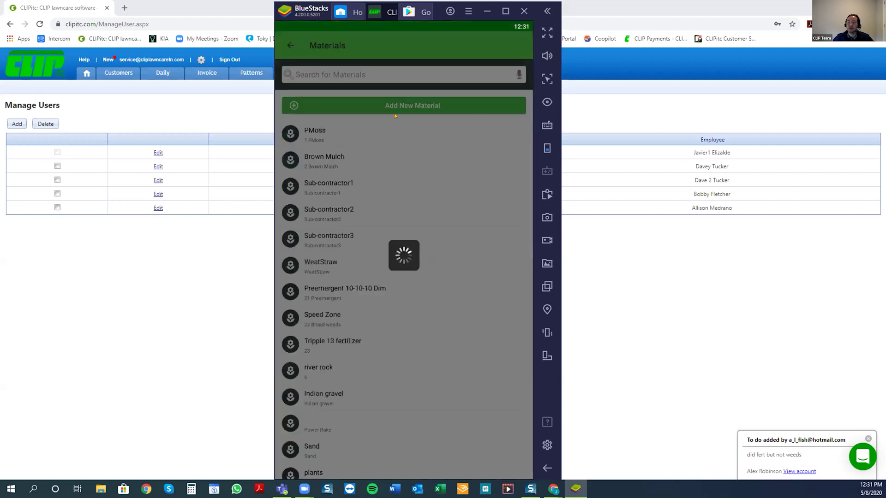
pyautogui.scroll(-3, 381, 283)
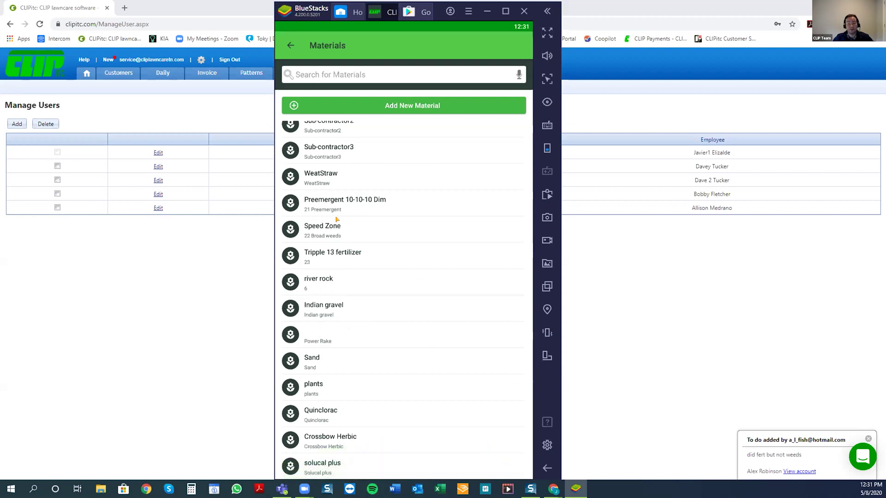
pyautogui.scroll(3, 321, 173)
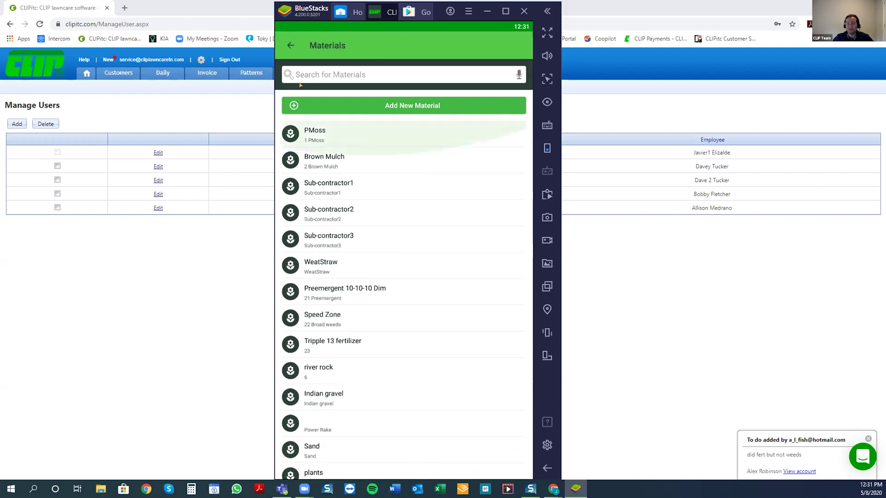
pyautogui.click(288, 44)
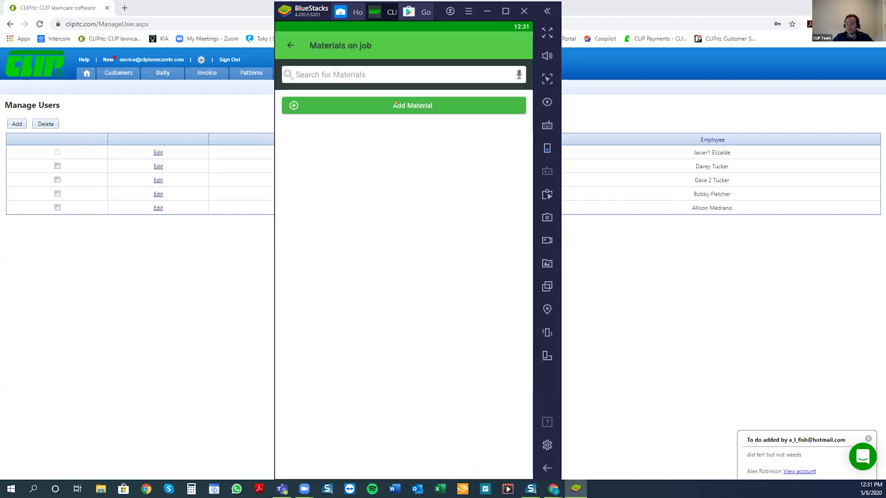
pyautogui.click(396, 108)
pyautogui.press('Escape')
pyautogui.press('Escape')
# Change the Biweekly mow job's crew to 2-lkdhspih, save it and return to the route list
pyautogui.click(455, 467)
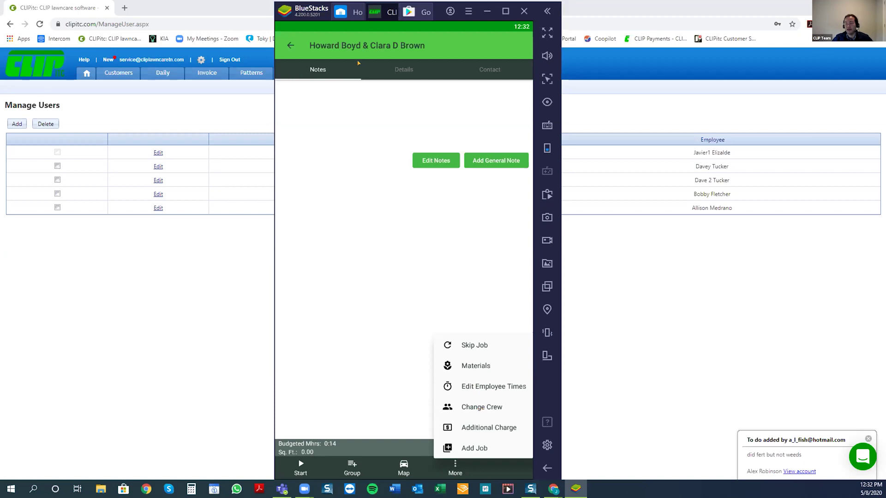
pyautogui.click(469, 409)
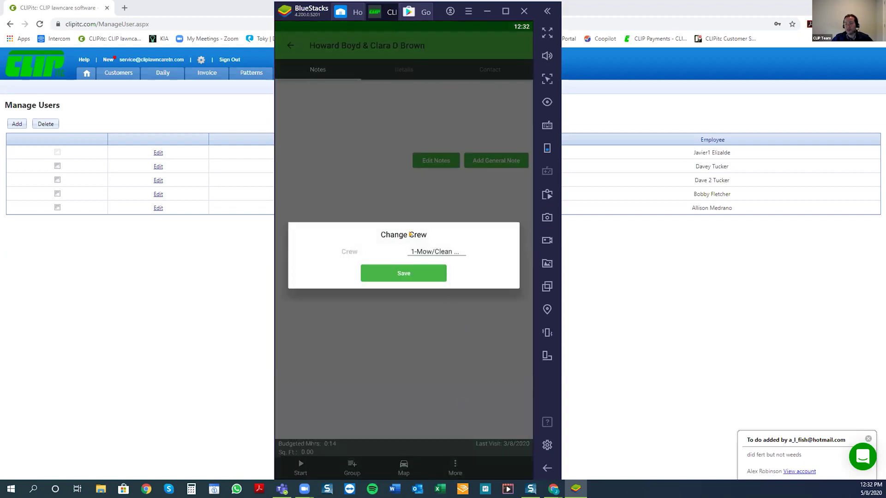
pyautogui.click(432, 253)
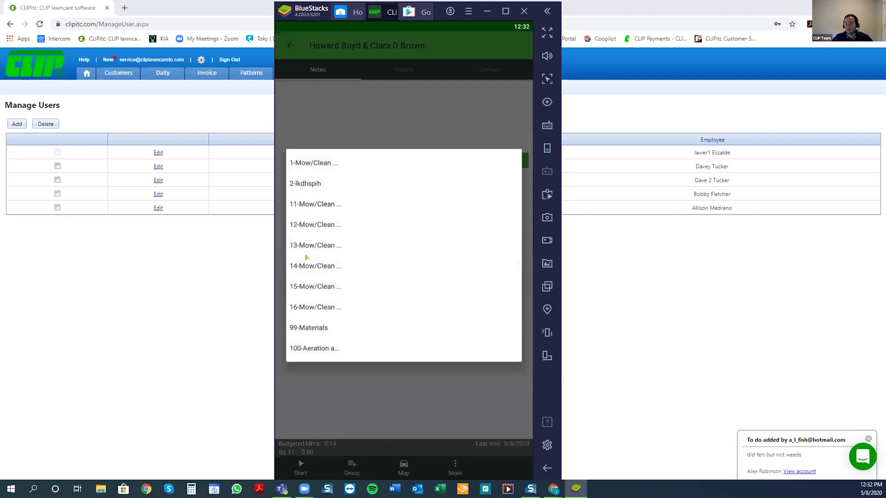
pyautogui.click(302, 185)
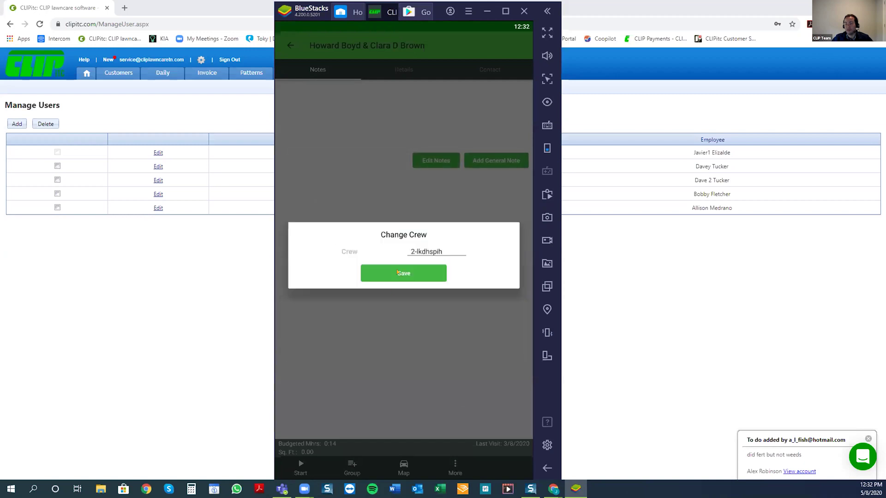
pyautogui.click(397, 273)
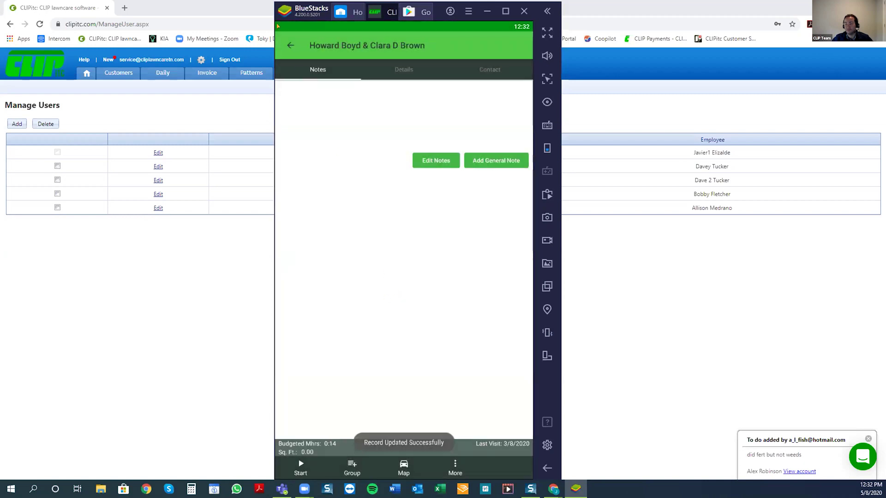
pyautogui.click(291, 46)
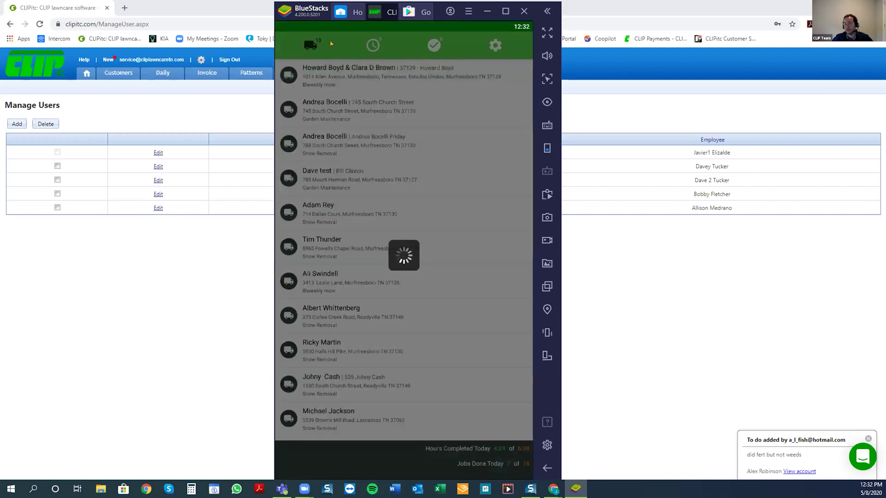
# Open the first Garden Maintenance job on the route and view its additional charge options
pyautogui.click(353, 84)
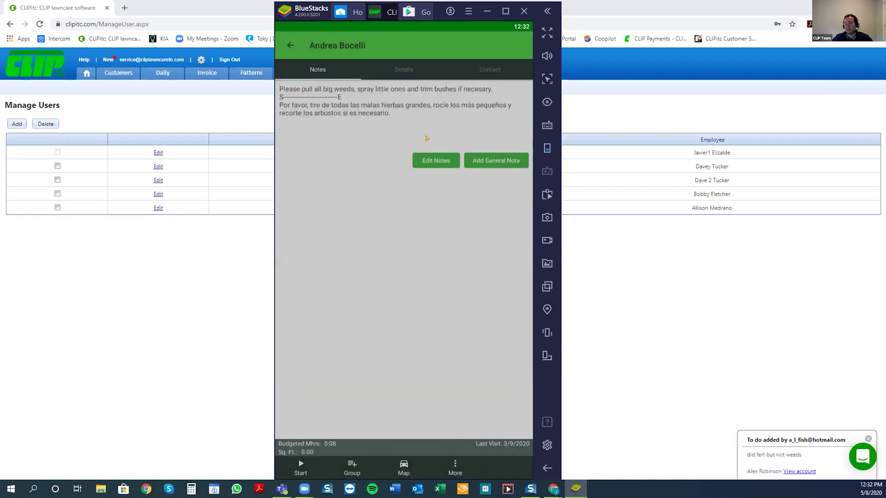
pyautogui.click(455, 457)
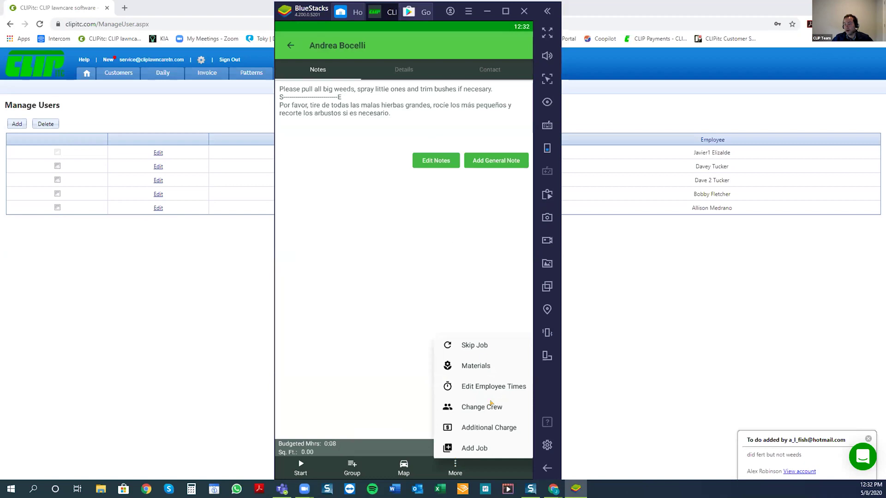
pyautogui.click(469, 427)
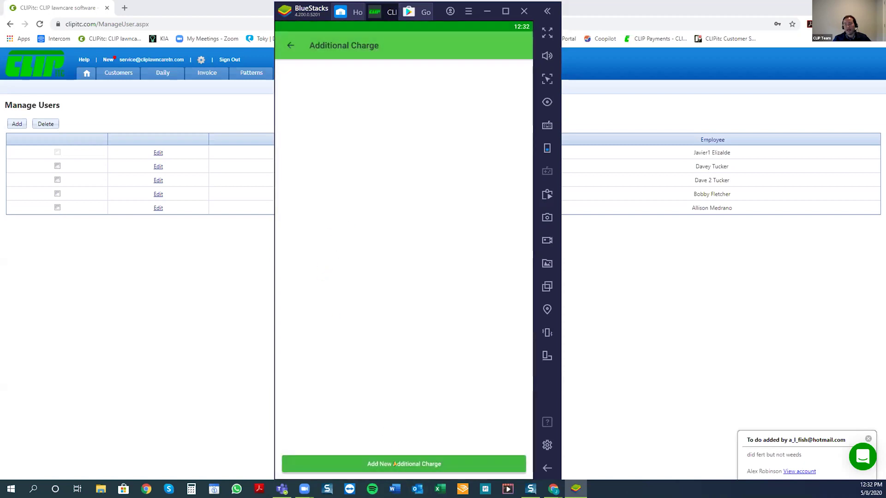
pyautogui.click(289, 44)
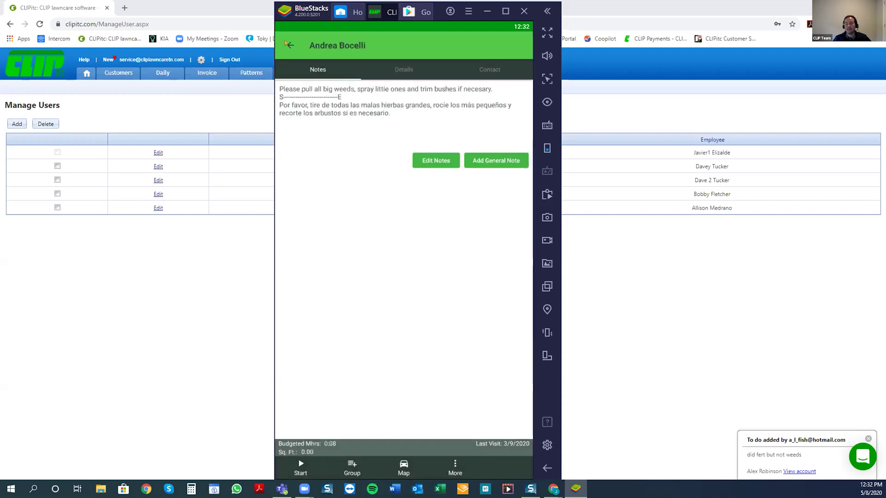
# Examine the list of jobs that can be added to the Garden Maintenance customer
pyautogui.click(454, 464)
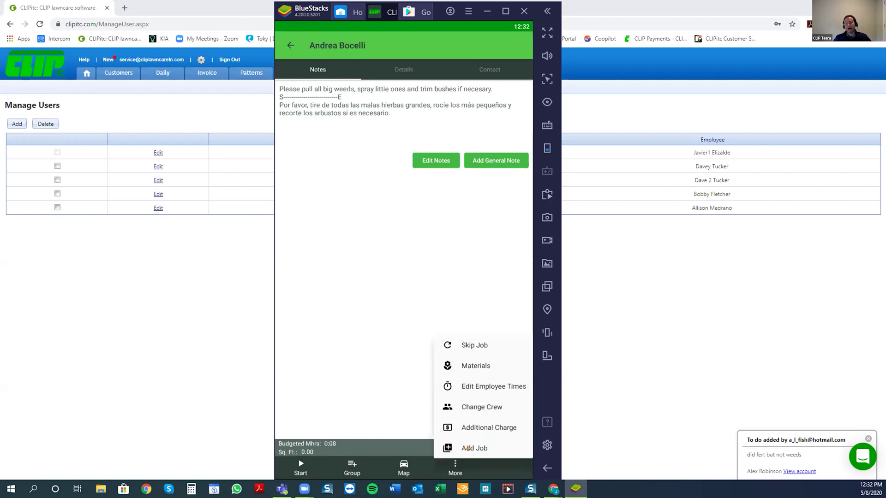
pyautogui.click(468, 448)
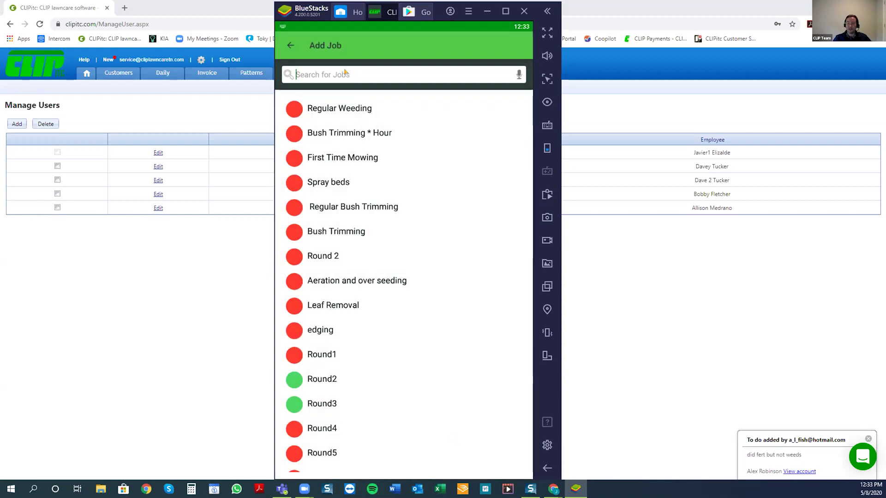
pyautogui.scroll(-3, 330, 152)
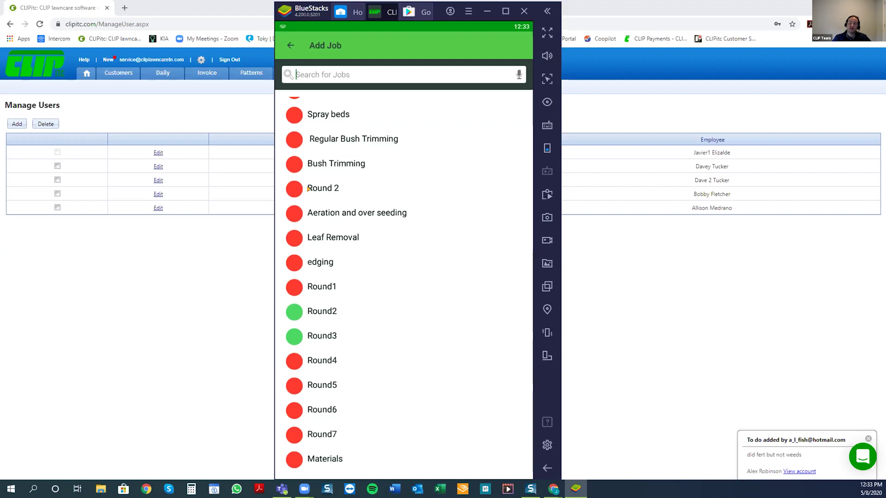
pyautogui.scroll(3, 316, 321)
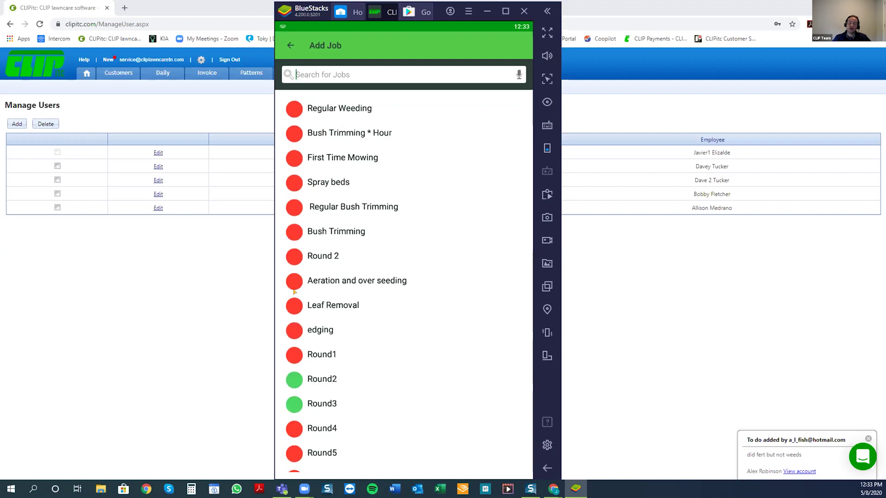
pyautogui.scroll(-3, 291, 342)
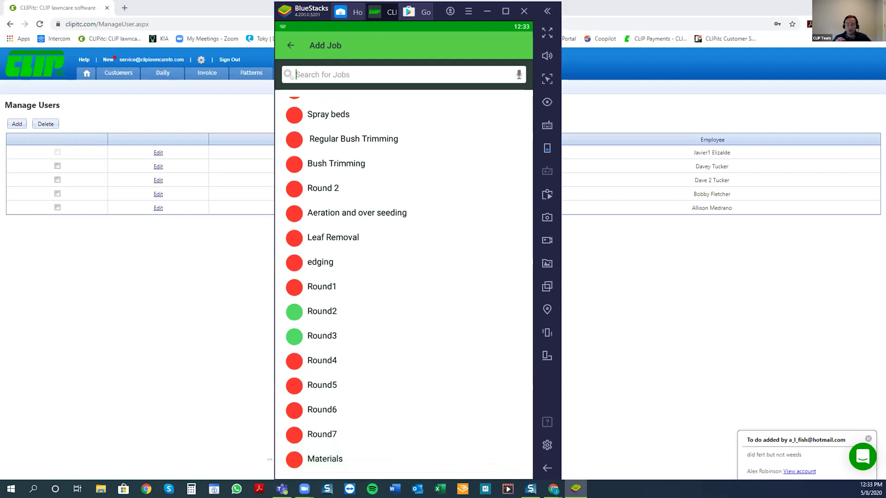
pyautogui.scroll(3, 330, 137)
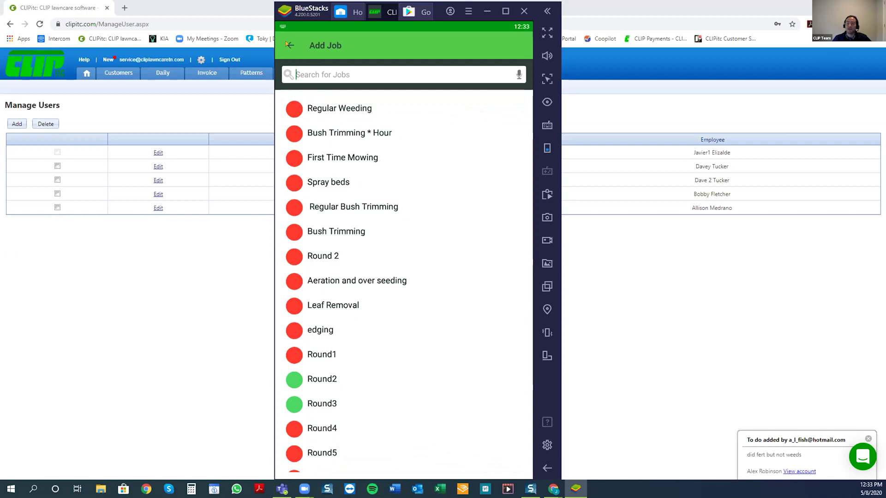
pyautogui.click(289, 45)
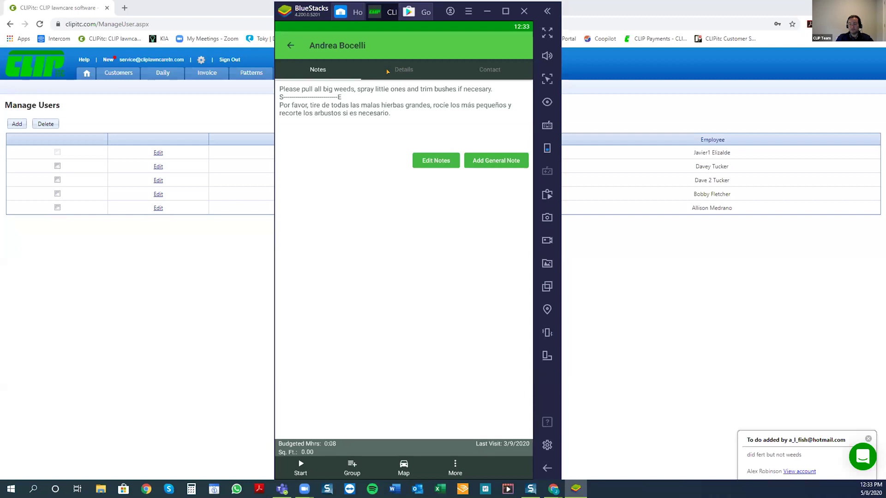
# Review the Garden Maintenance job's details, weather and lawn conditions, signature form and contact information
pyautogui.click(403, 70)
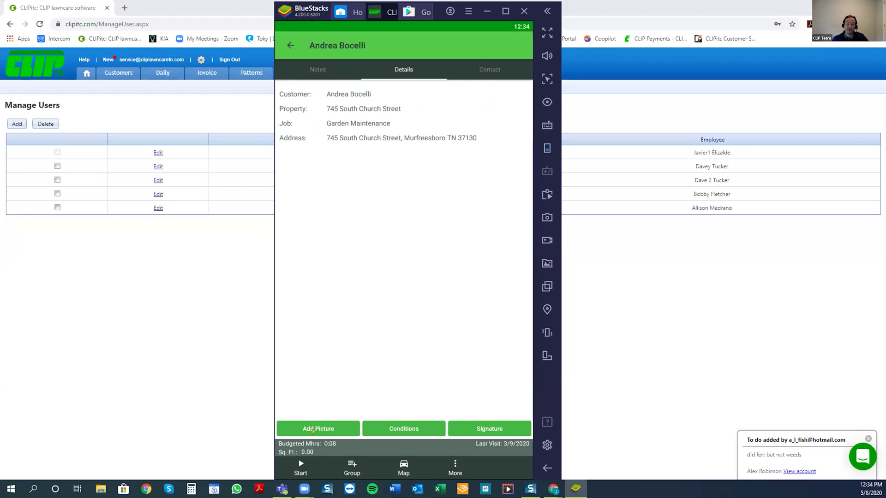
pyautogui.click(409, 426)
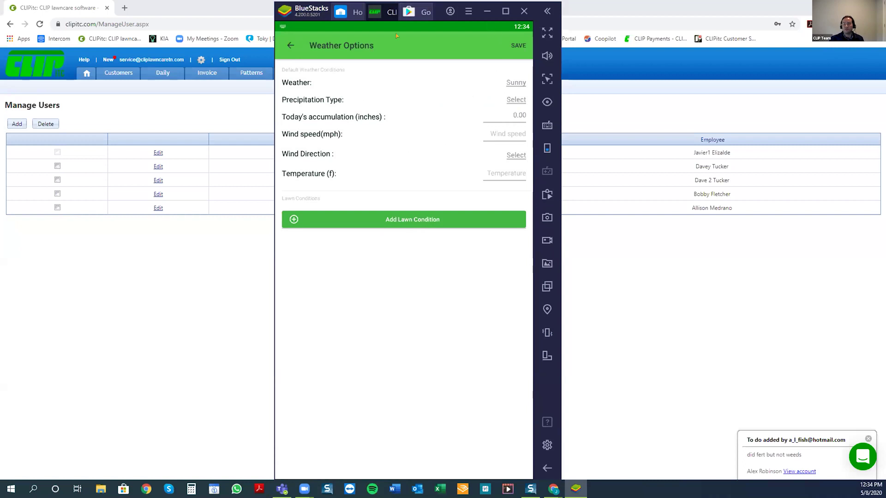
pyautogui.click(291, 44)
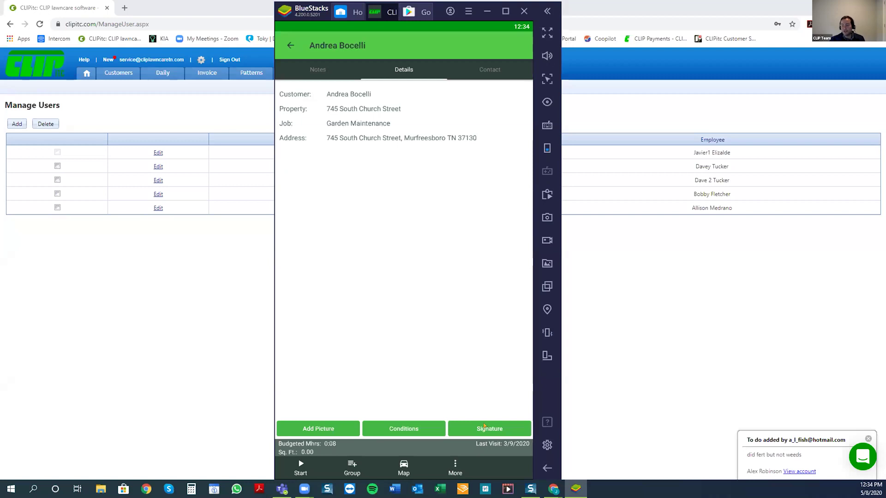
pyautogui.click(483, 426)
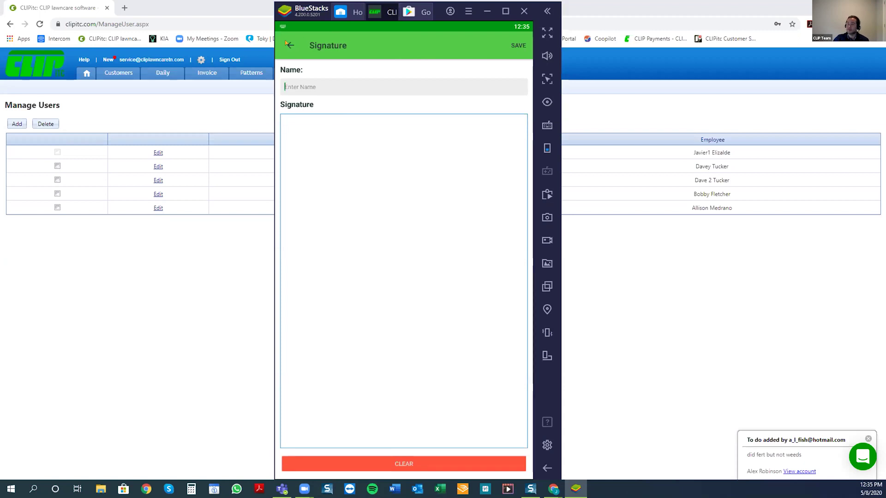
pyautogui.click(518, 45)
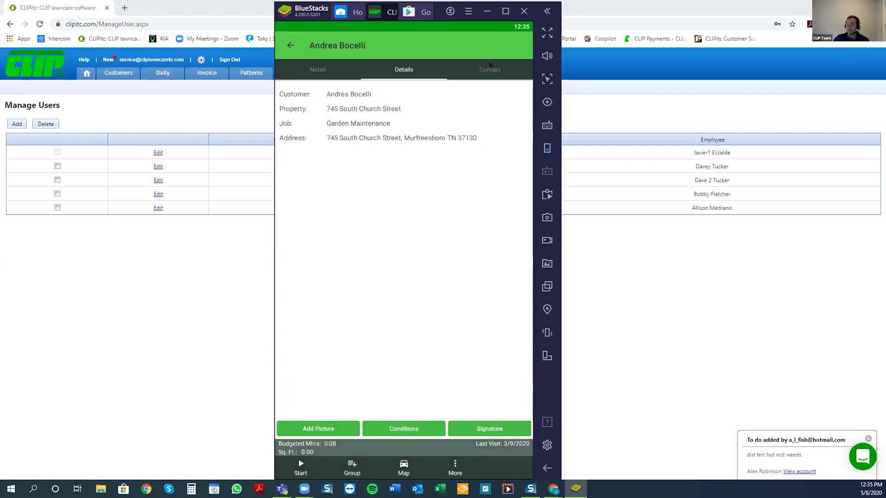
pyautogui.click(490, 67)
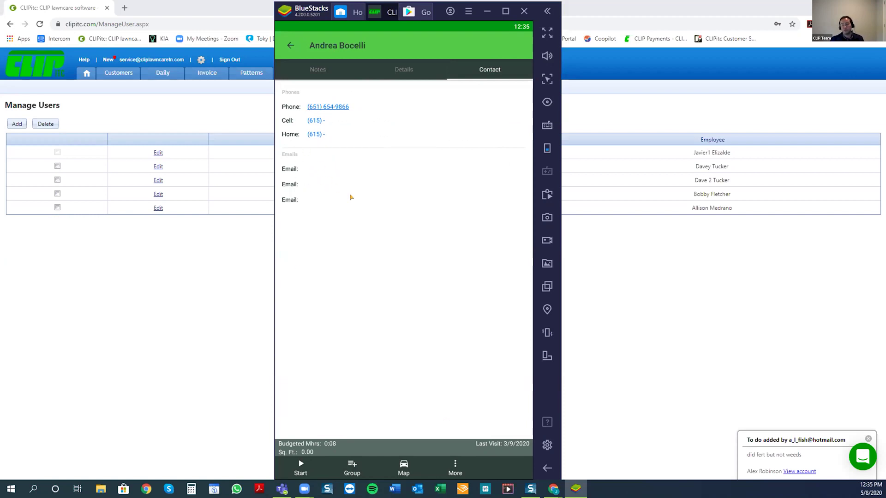
# Start the Garden Maintenance job, and view the notes of another job for the same customer
pyautogui.click(289, 44)
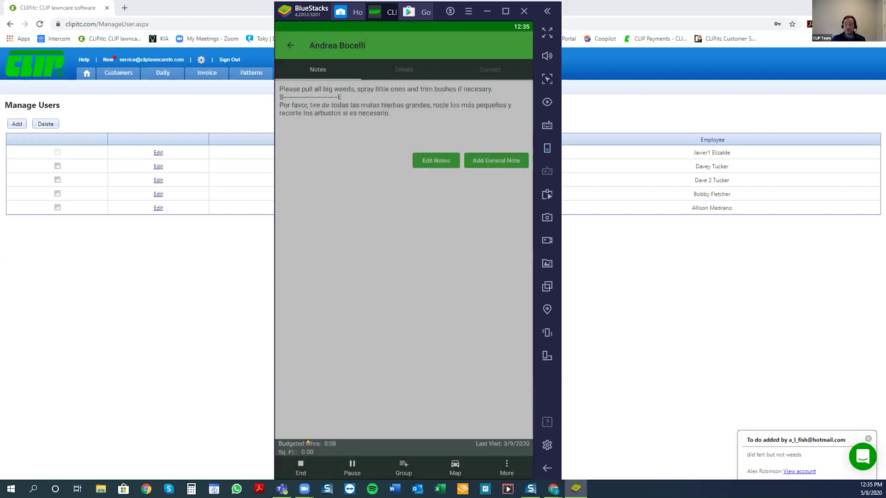
pyautogui.press('Escape')
pyautogui.click(307, 426)
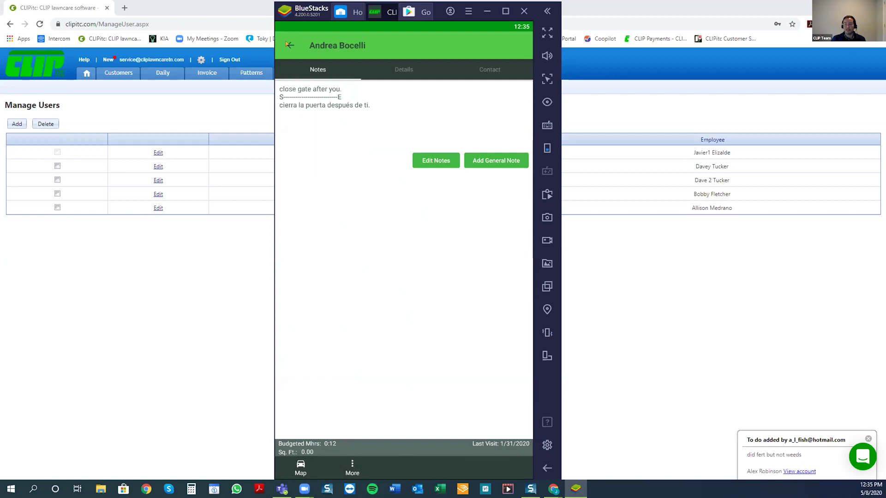
pyautogui.click(289, 45)
# Finalize the jobs done by crew 1 so that they can be invoiced
pyautogui.click(495, 44)
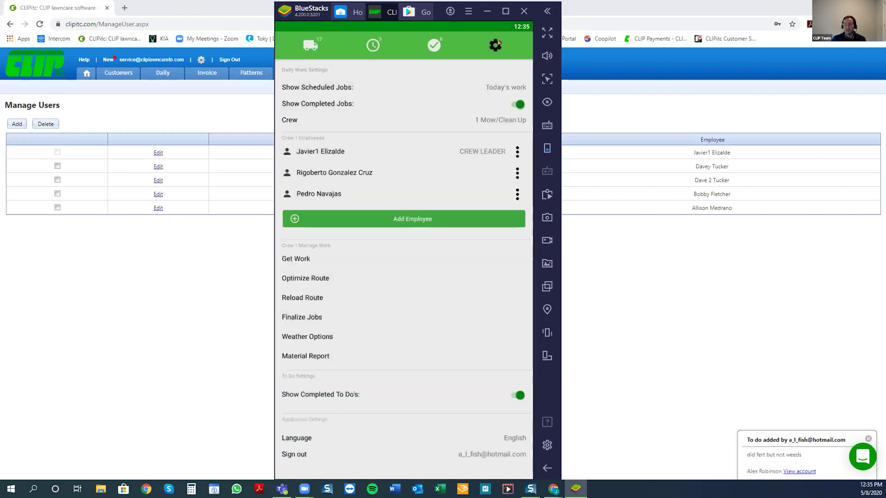
pyautogui.click(299, 315)
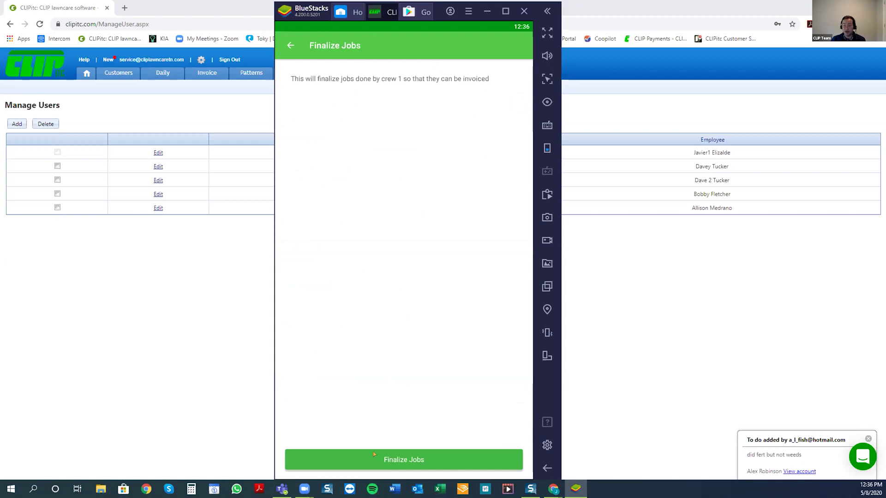
pyautogui.click(403, 460)
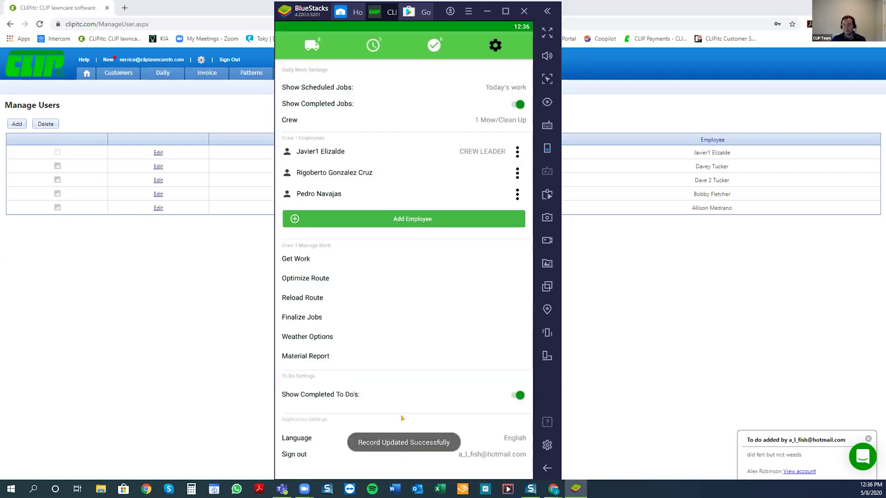
# Reload both Snow Removal jobs, both Regular Bush Trimming jobs and the second Garden Maintenance job for crew 1, and view the job list
pyautogui.click(312, 297)
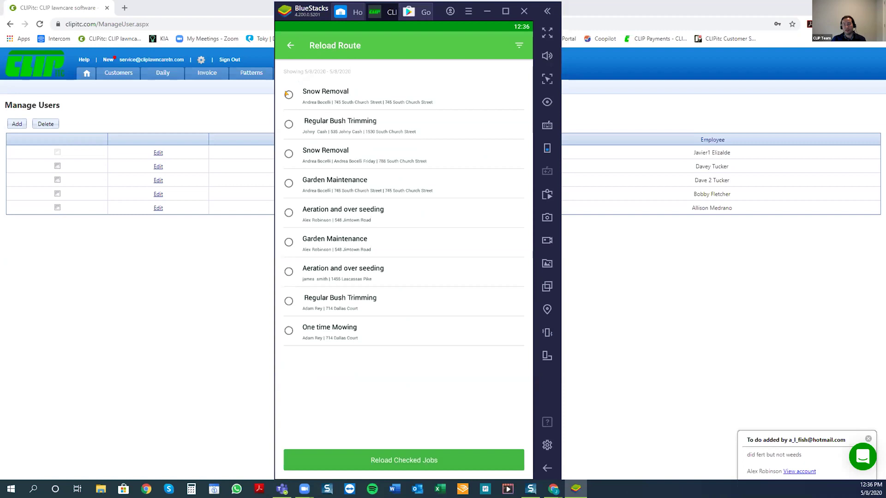
pyautogui.click(288, 94)
pyautogui.click(288, 124)
pyautogui.click(288, 153)
pyautogui.click(288, 242)
pyautogui.click(287, 299)
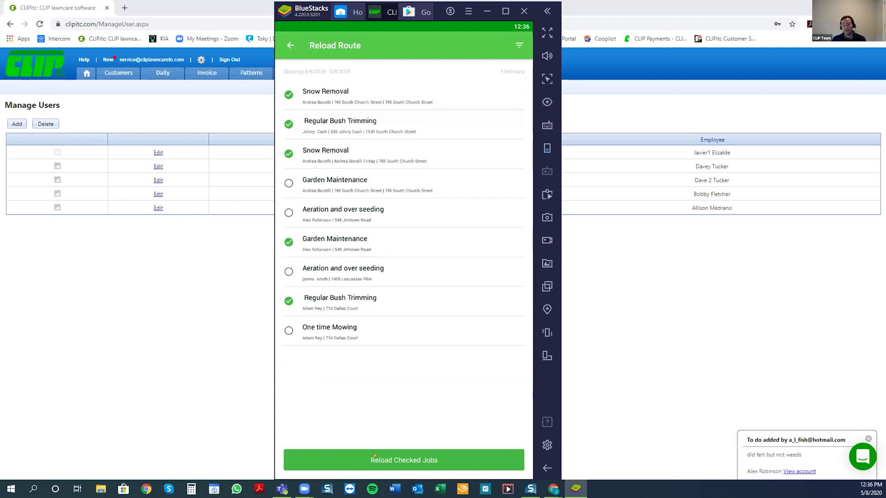
pyautogui.click(403, 460)
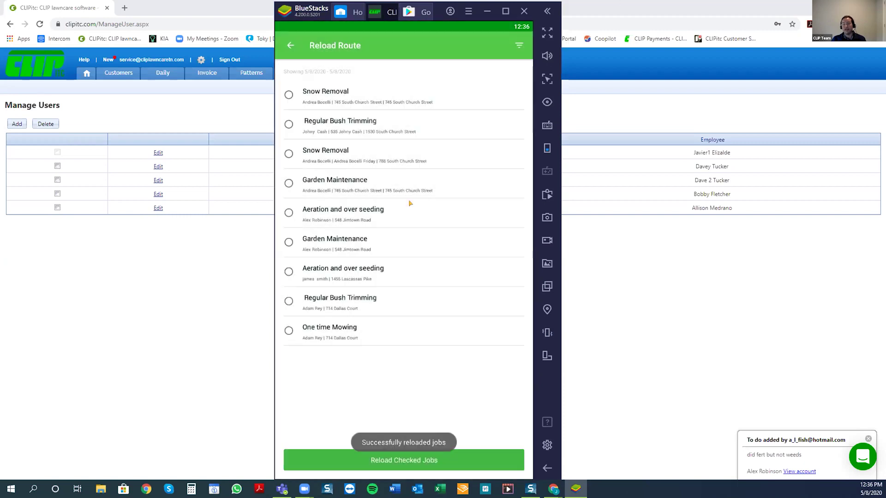
pyautogui.click(288, 44)
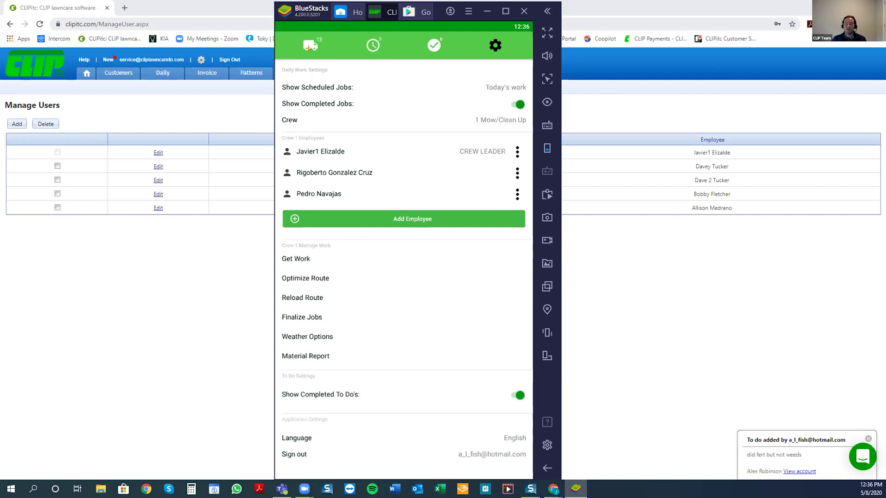
pyautogui.click(311, 46)
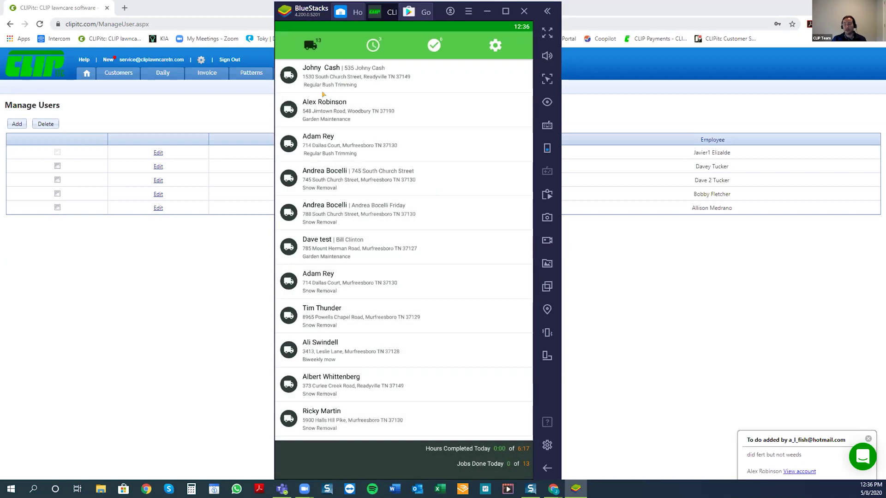
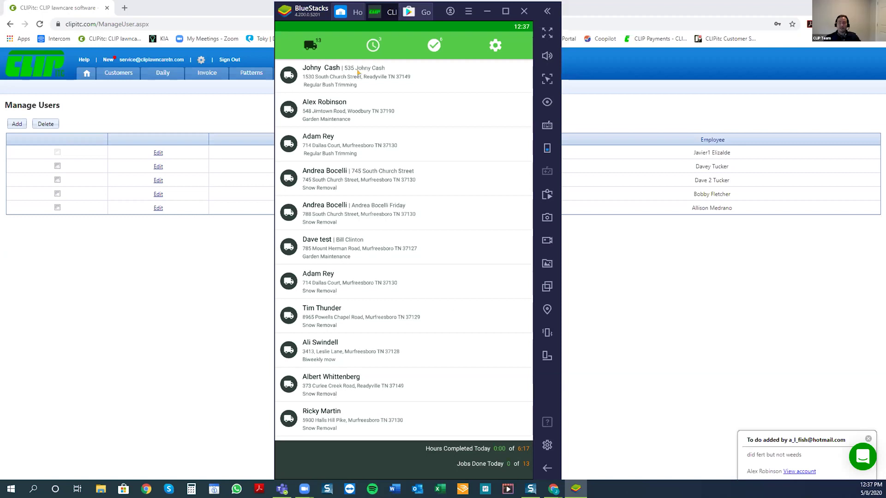
# Start the first Regular Bush Trimming job, check its status in the job list, and end the job
pyautogui.click(335, 78)
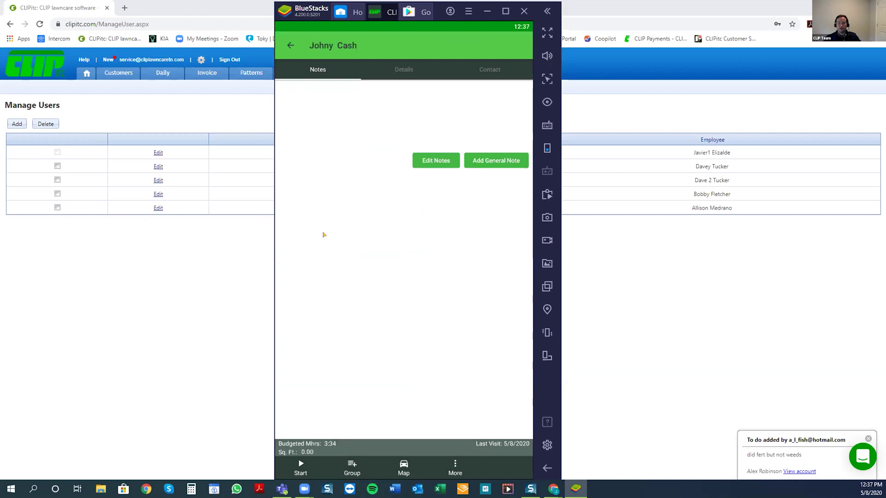
pyautogui.click(300, 465)
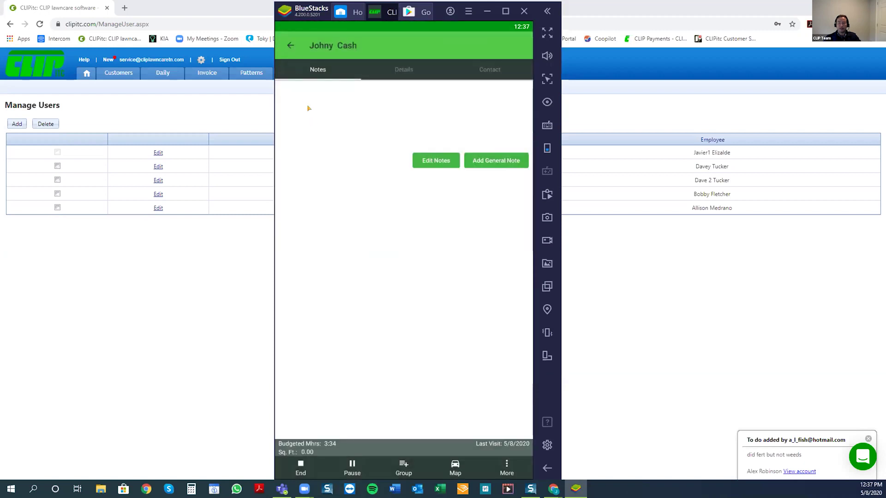
pyautogui.click(291, 48)
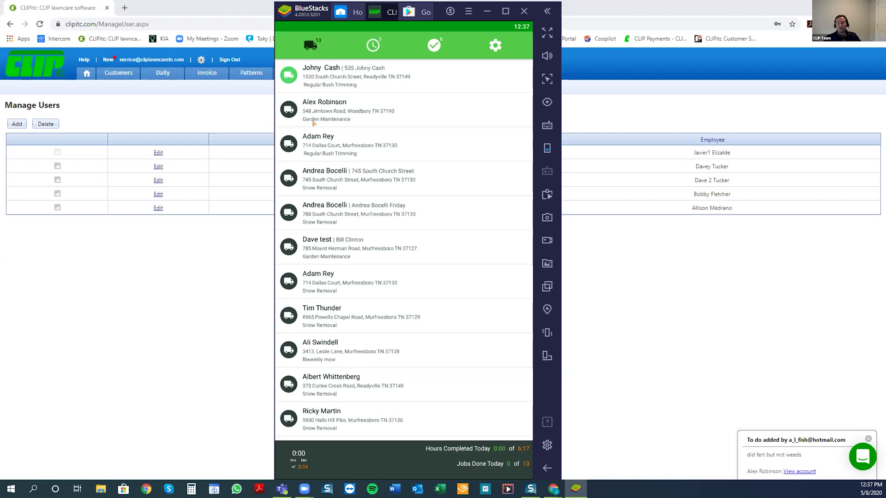
pyautogui.click(321, 71)
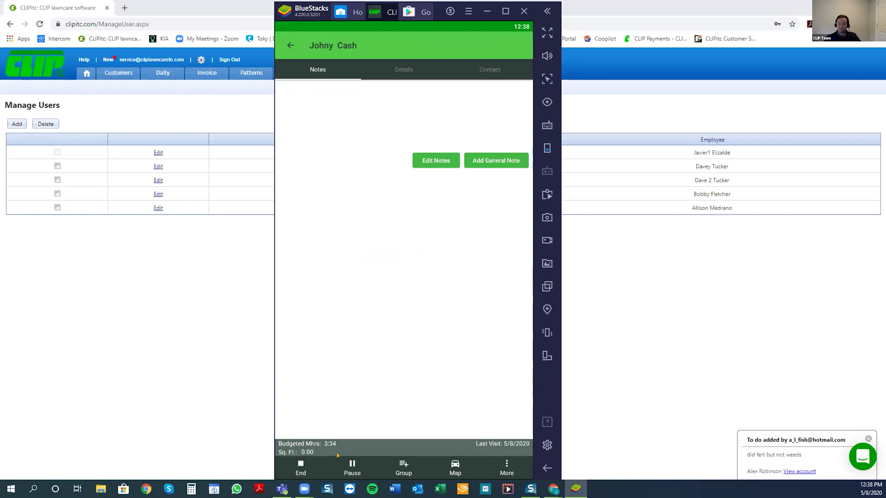
pyautogui.click(300, 467)
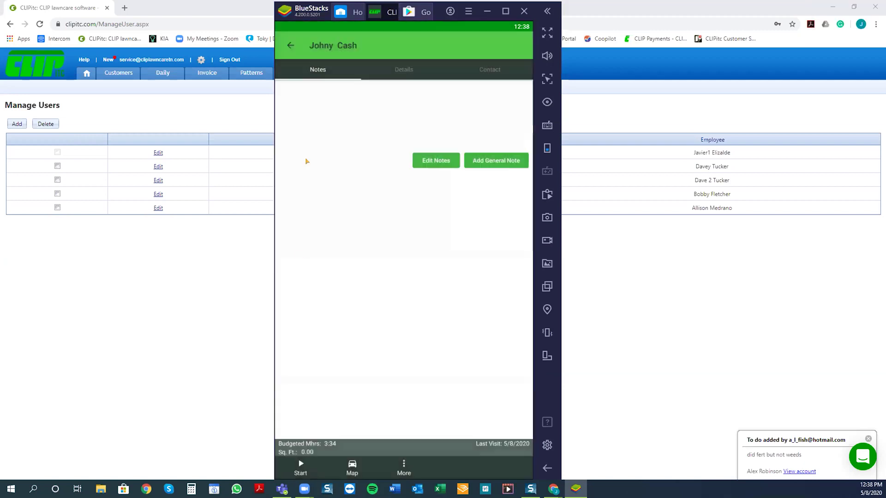
pyautogui.click(290, 45)
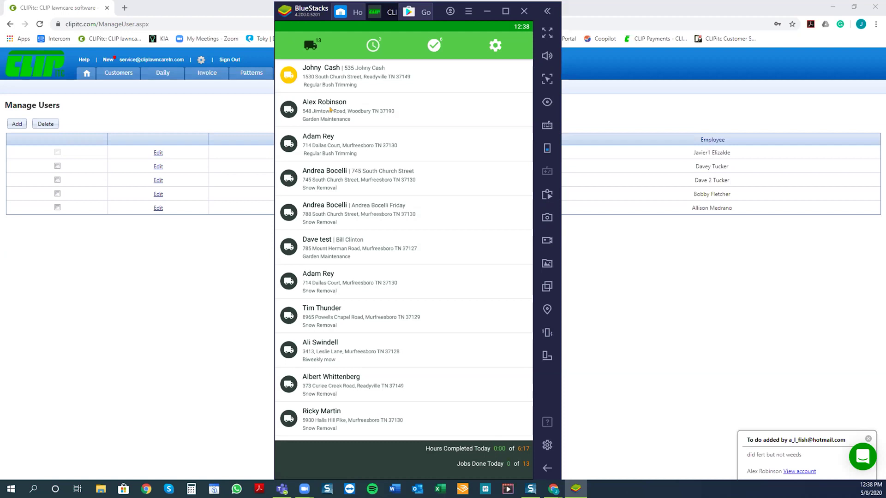
# Skip the first Garden Maintenance job 7 days forward with the note "customer skipped", and return to the job list
pyautogui.click(300, 95)
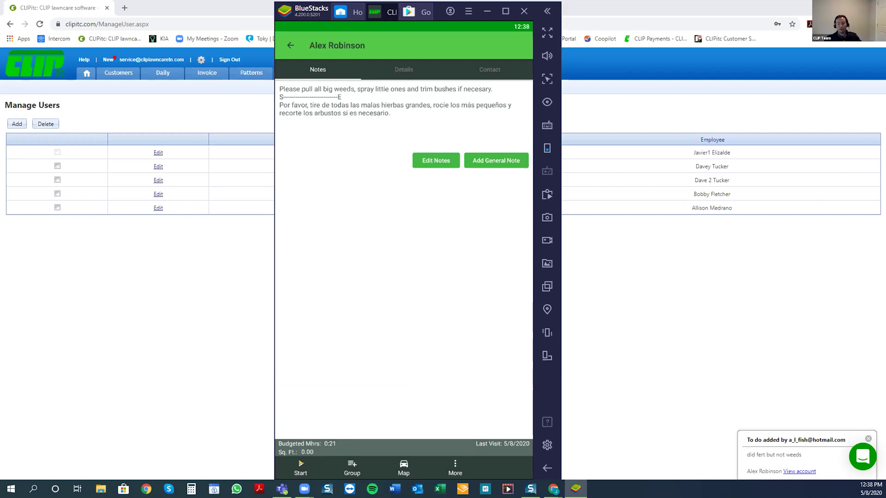
pyautogui.click(454, 463)
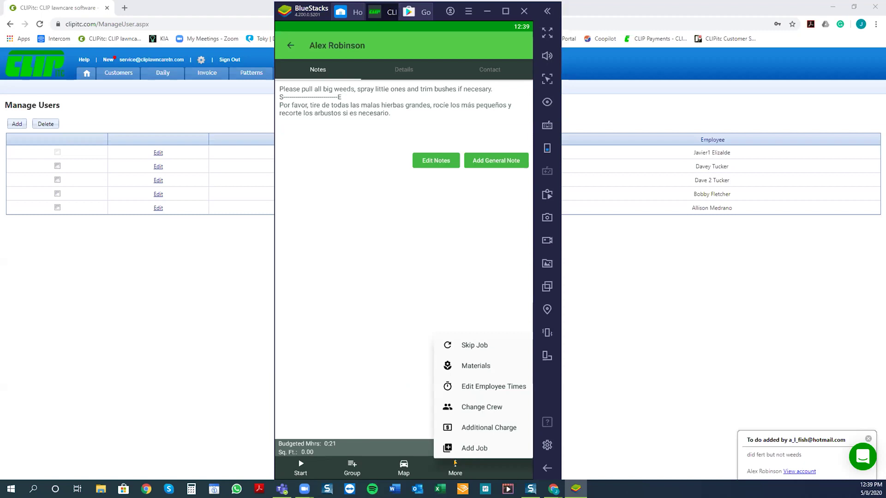
pyautogui.click(468, 345)
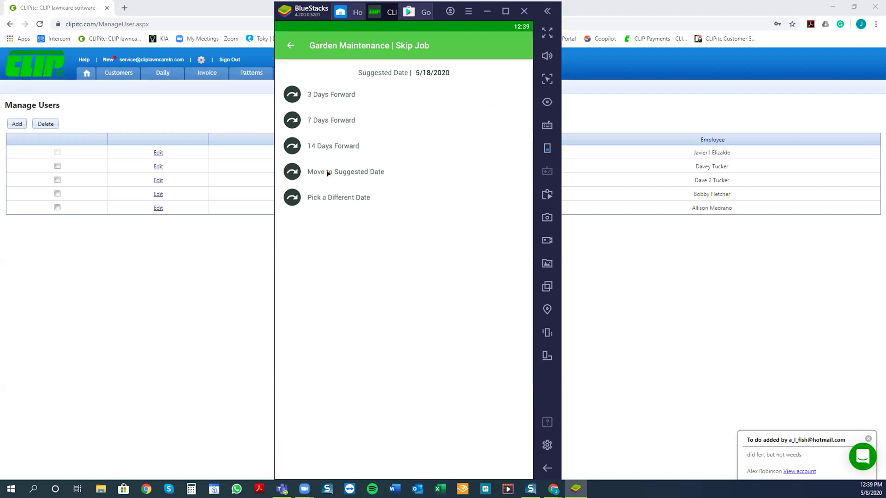
pyautogui.click(309, 119)
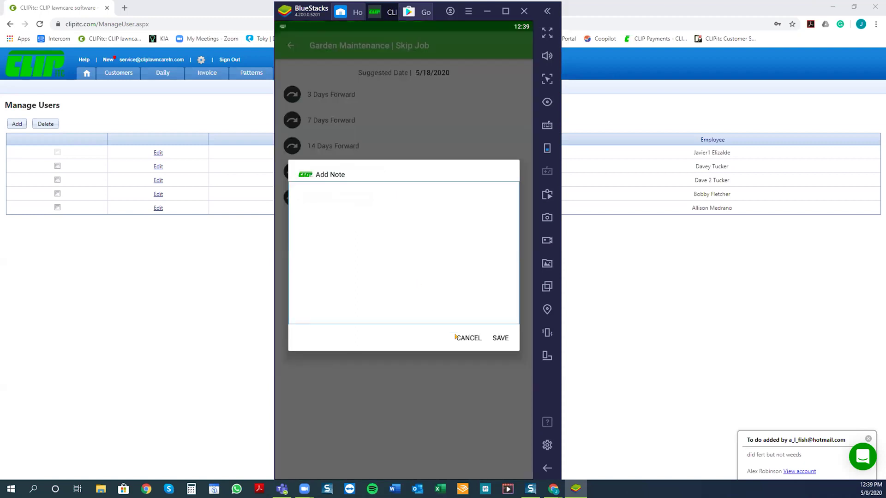
pyautogui.write('customer')
pyautogui.press('BackSpace')
pyautogui.press('BackSpace')
pyautogui.press('BackSpace')
pyautogui.write('mer skiped')
pyautogui.press('BackSpace')
pyautogui.press('BackSpace')
pyautogui.write('[')
pyautogui.press('BackSpace')
pyautogui.write('ped')
pyautogui.press('BackSpace')
pyautogui.press('BackSpace')
pyautogui.press('BackSpace')
pyautogui.write('ped')
pyautogui.click(503, 337)
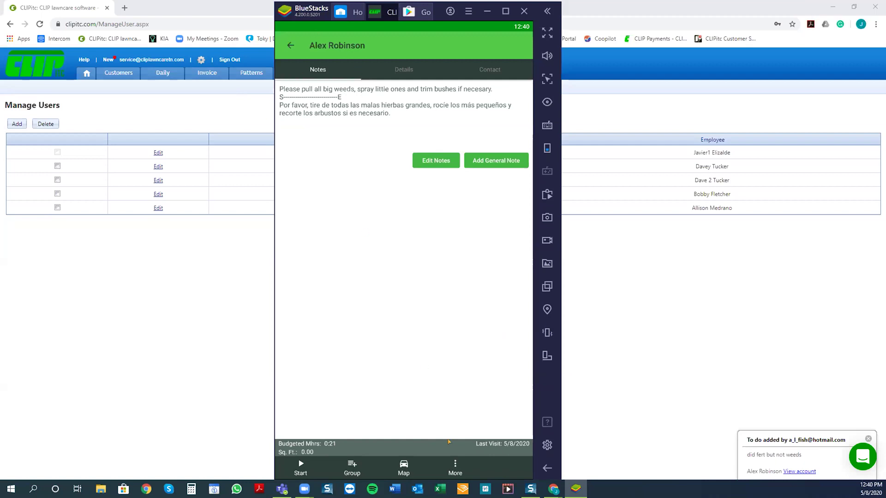
pyautogui.click(290, 45)
# Review the date options for which scheduled jobs are shown in the daily work settings, without choosing one
pyautogui.click(495, 45)
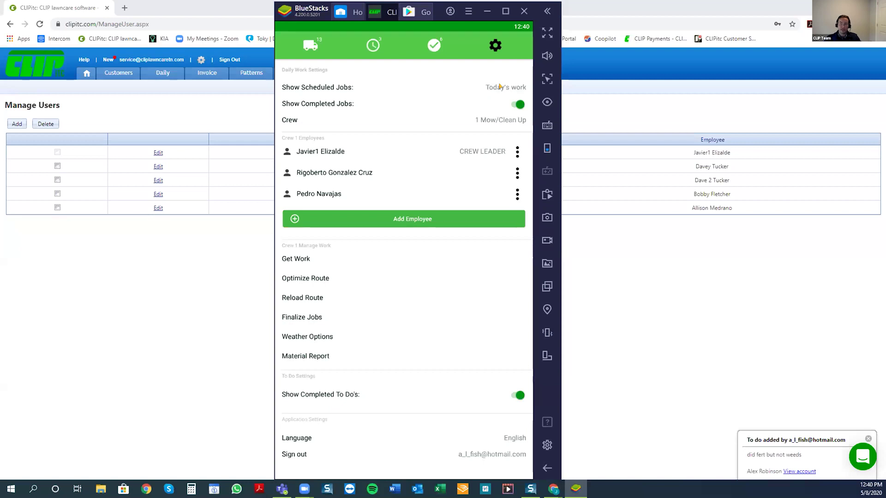
pyautogui.click(492, 94)
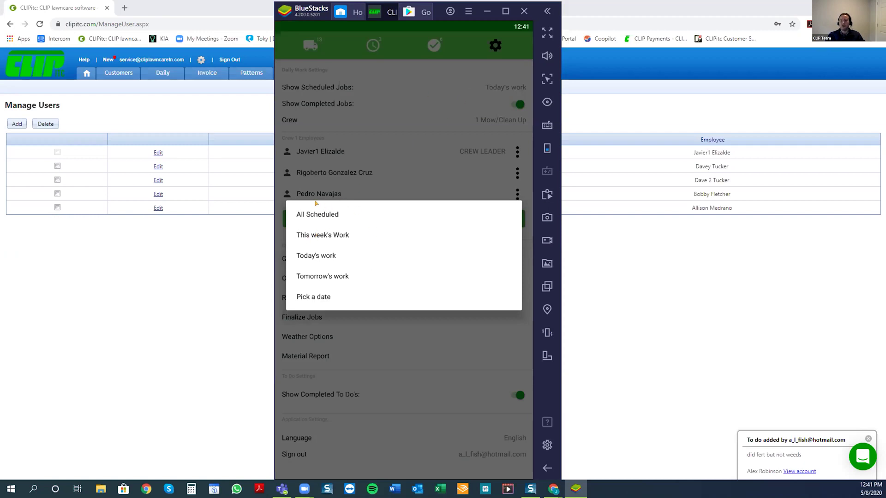
pyautogui.click(382, 65)
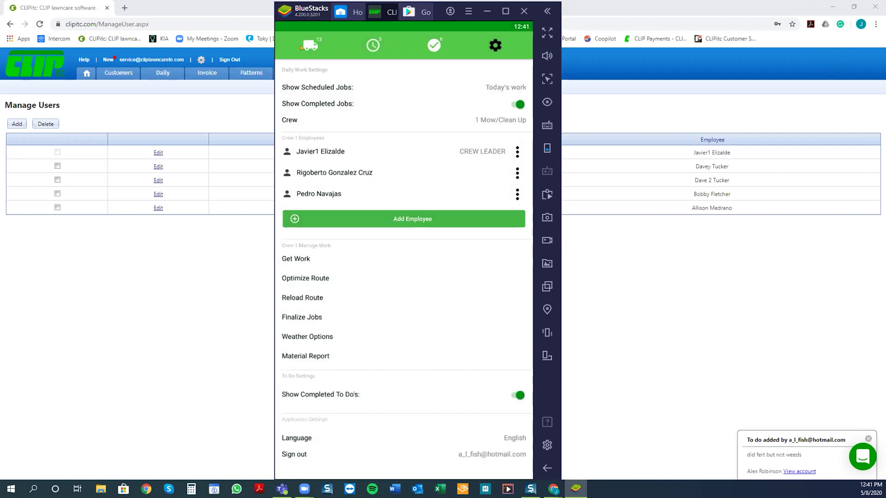